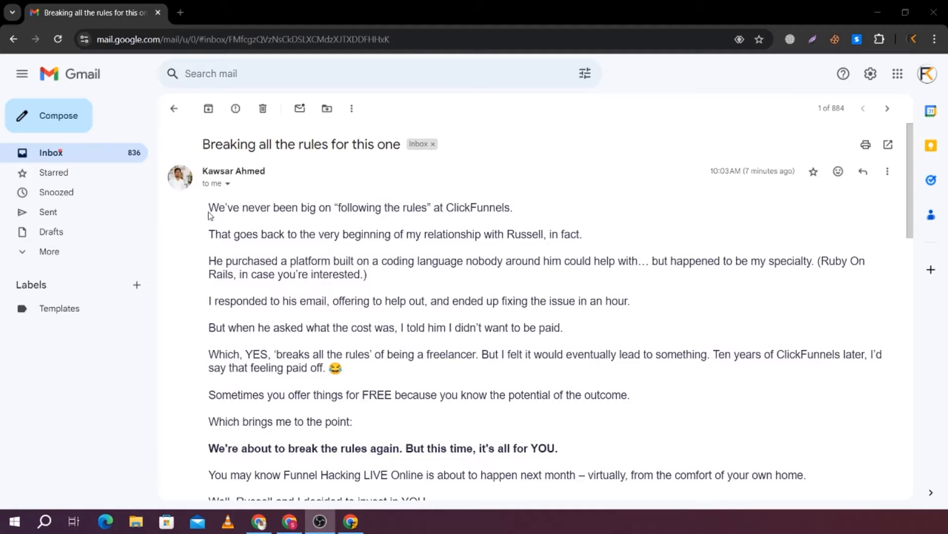
Examine the open email down to the signature block at its end, including photo, title, contact details and social icons
{"action": "left_click_drag", "start_coordinate": [208, 213], "coordinate": [352, 425]}
{"action": "scroll", "coordinate": [364, 437], "scroll_direction": "down", "scroll_amount": 15}
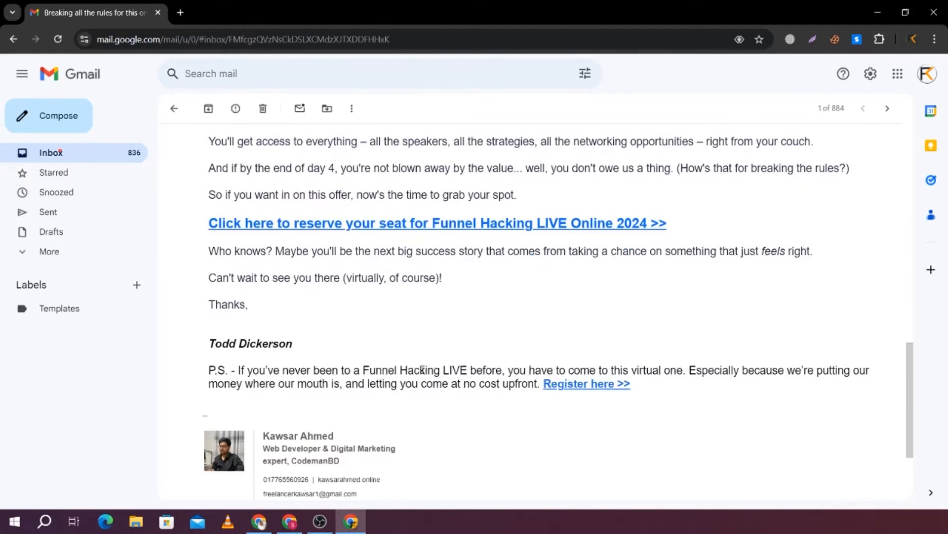
{"action": "scroll", "coordinate": [422, 369], "scroll_direction": "down", "scroll_amount": 2}
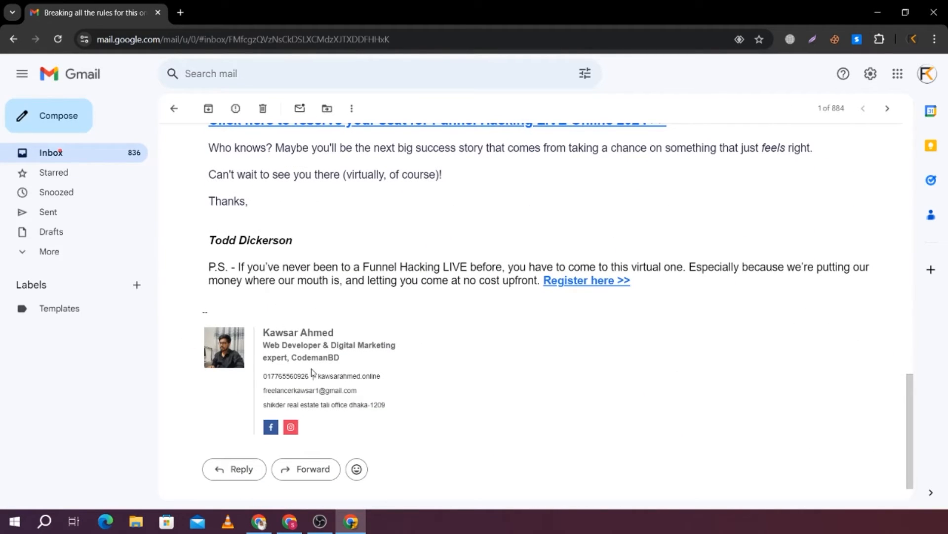
{"action": "left_click", "coordinate": [313, 350]}
{"action": "mouse_move", "coordinate": [179, 326]}
{"action": "left_mouse_down"}
{"action": "mouse_move", "coordinate": [427, 391]}
{"action": "mouse_move", "coordinate": [500, 445]}
{"action": "mouse_move", "coordinate": [412, 436]}
{"action": "mouse_move", "coordinate": [447, 459]}
{"action": "mouse_move", "coordinate": [435, 448]}
{"action": "left_mouse_up"}
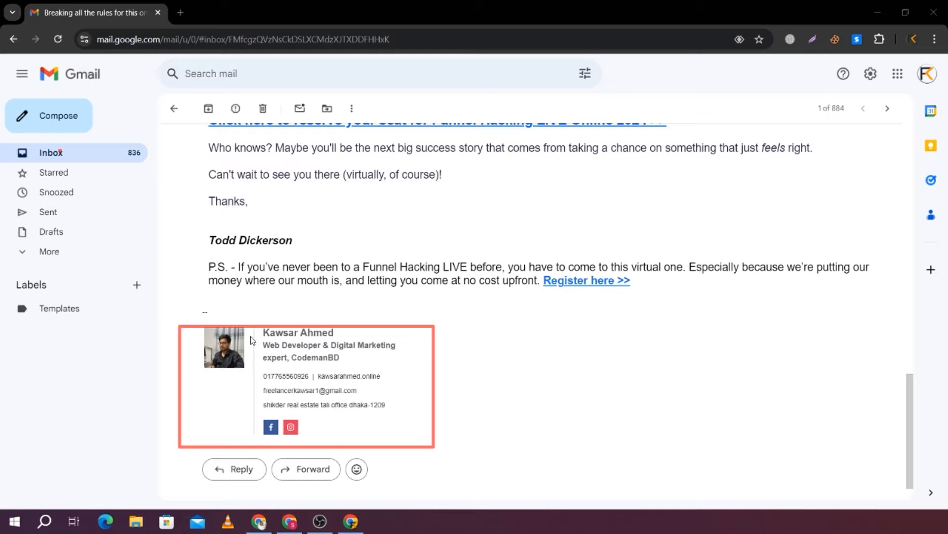
{"action": "mouse_move", "coordinate": [251, 336]}
{"action": "left_mouse_down"}
{"action": "mouse_move", "coordinate": [342, 419]}
{"action": "mouse_move", "coordinate": [402, 443]}
{"action": "left_mouse_up"}
{"action": "key", "text": "Escape"}
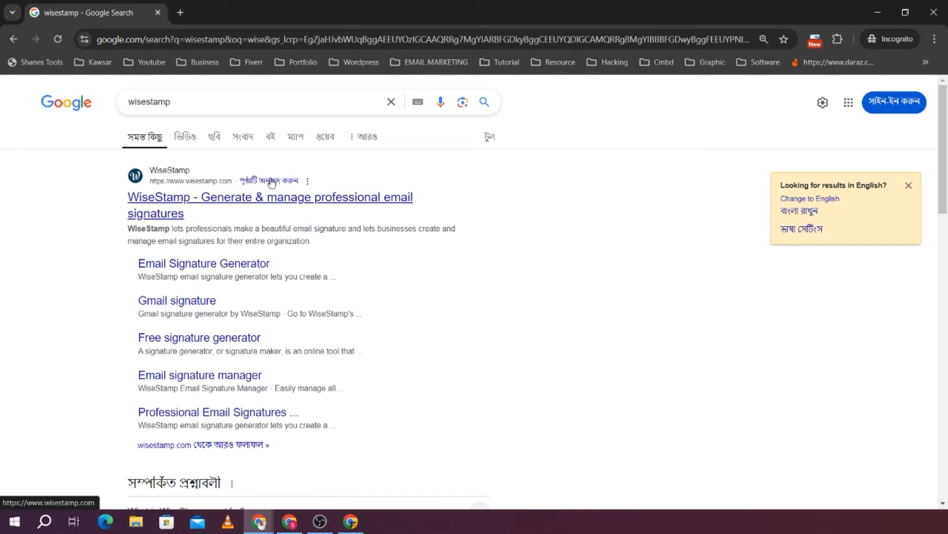
Open the WiseStamp website from the search results, launch its email signature generator for individuals, and dismiss the discount popup
{"action": "left_click", "coordinate": [211, 204]}
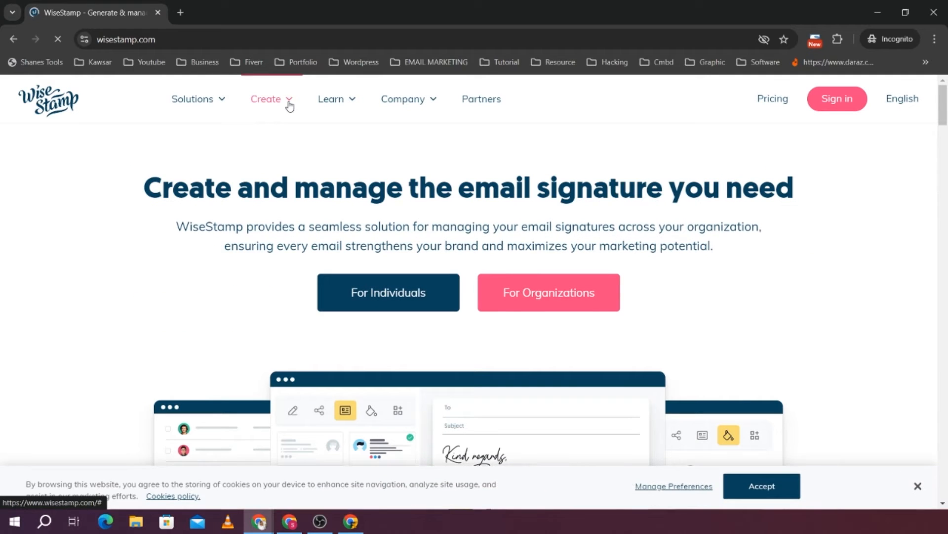
{"action": "mouse_move", "coordinate": [289, 104]}
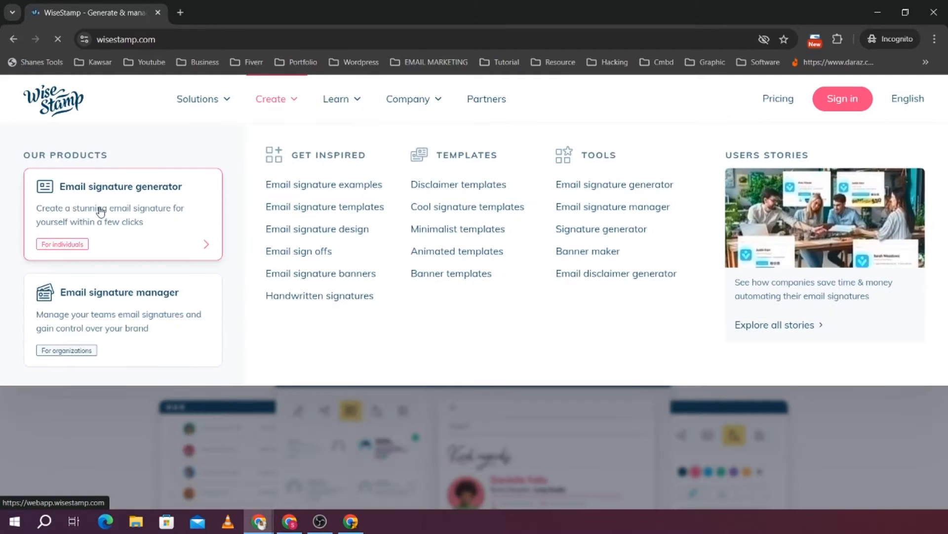
{"action": "left_click", "coordinate": [100, 211]}
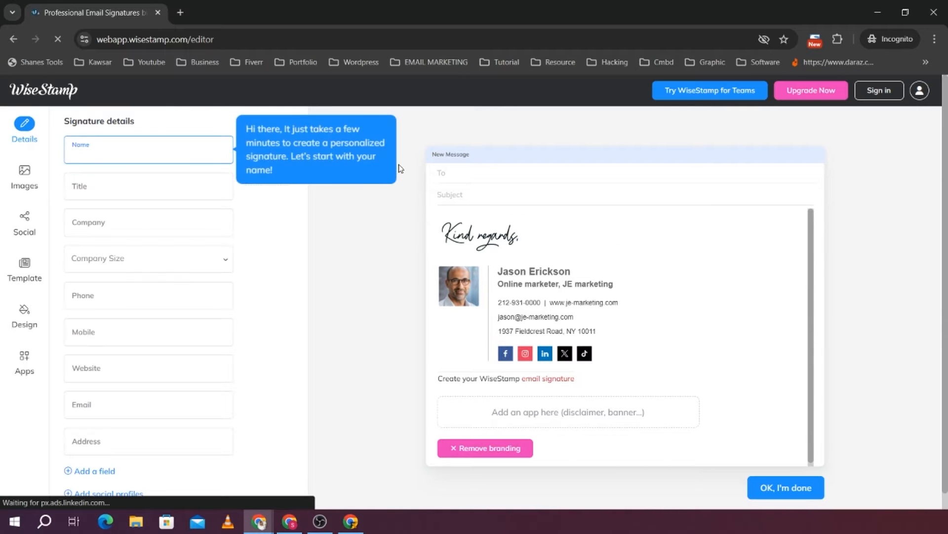
{"action": "left_click", "coordinate": [581, 283]}
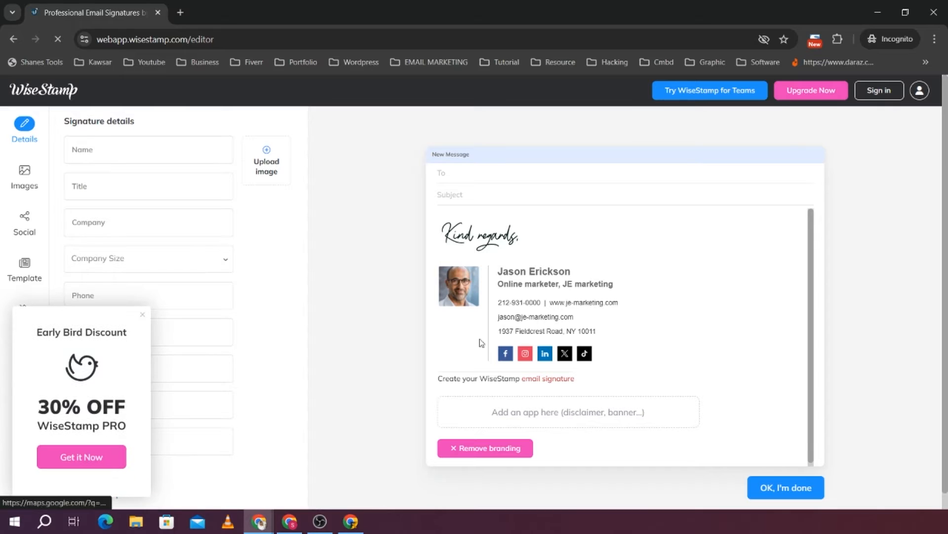
{"action": "left_click", "coordinate": [141, 317]}
Fill in the signature's name with the sender's full name and set the title to Web Developer
{"action": "left_click", "coordinate": [97, 149]}
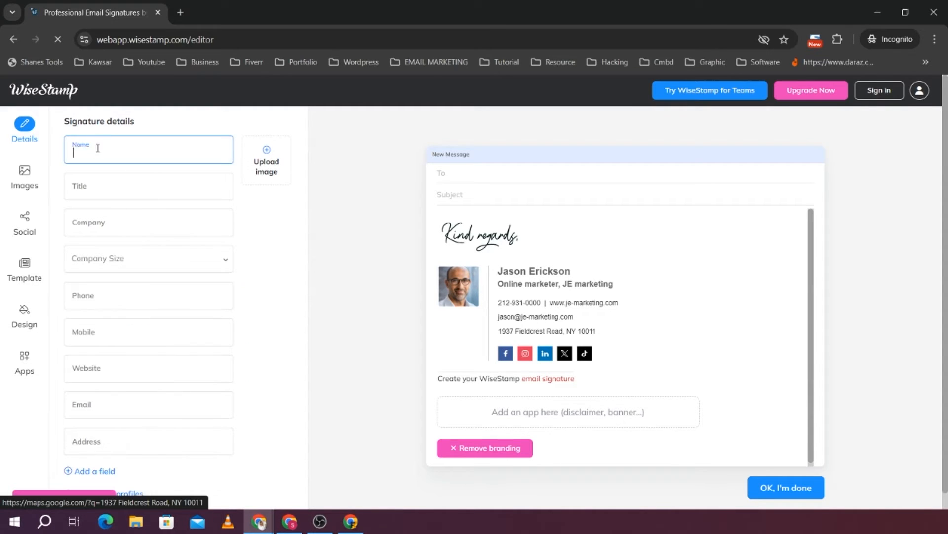
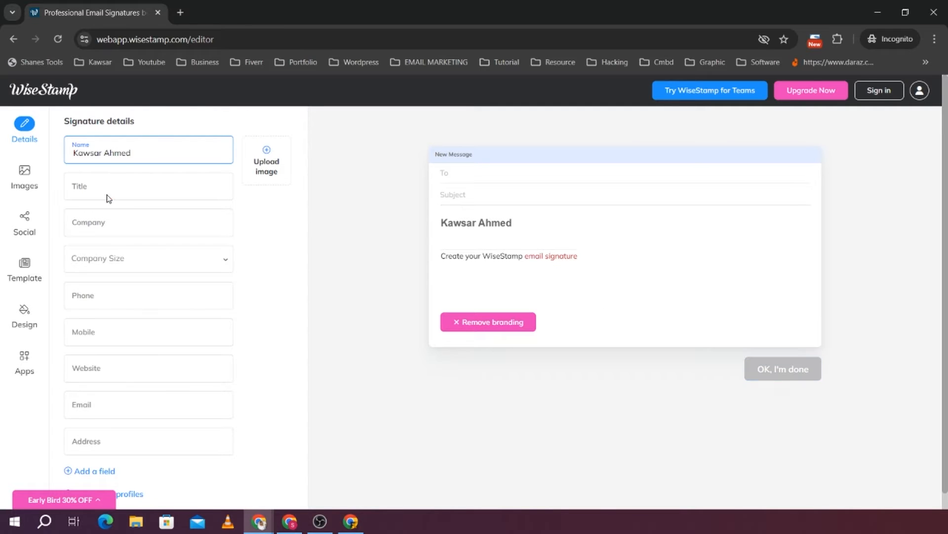
{"action": "left_click", "coordinate": [108, 193]}
{"action": "type", "text": "We"}
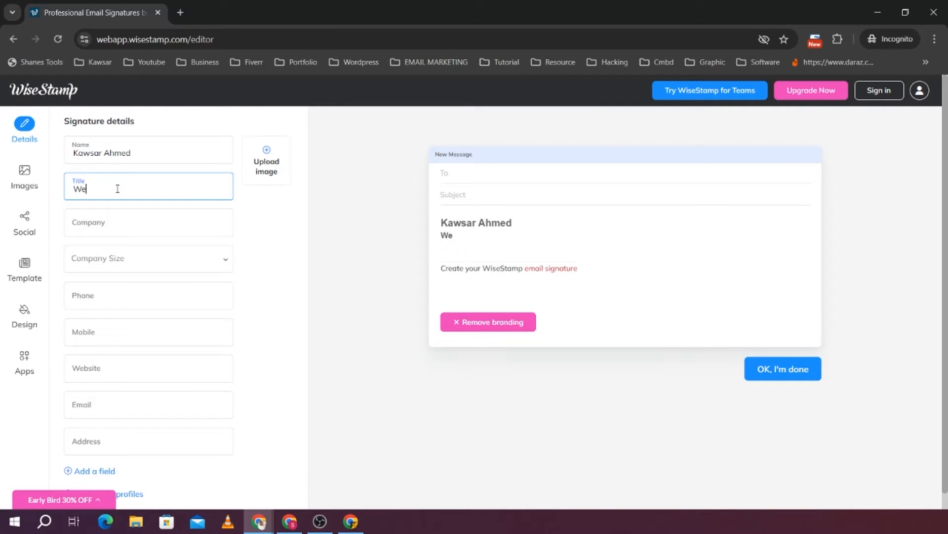
{"action": "type", "text": "b Developer"}
{"action": "left_click", "coordinate": [104, 230]}
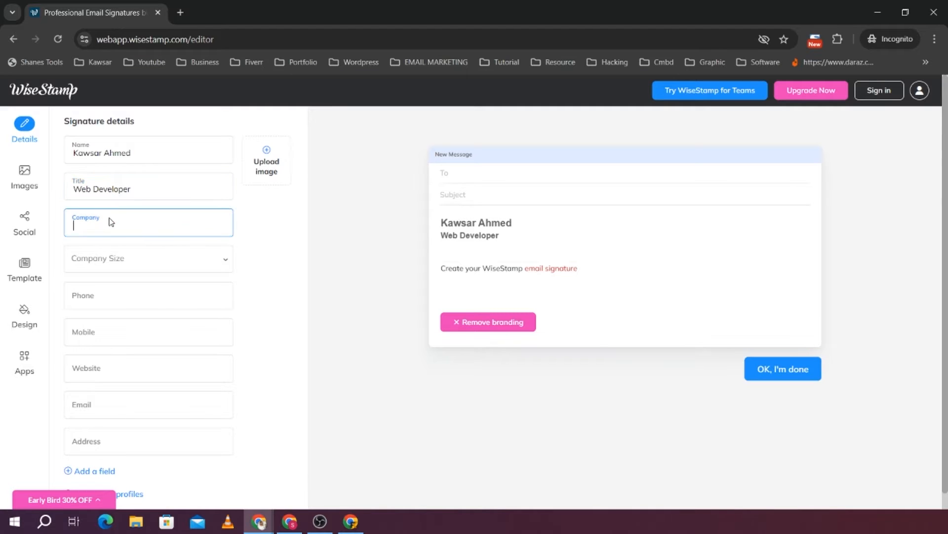
{"action": "type", "text": "K"}
{"action": "key", "text": "BackSpace"}
{"action": "type", "text": "K"}
{"action": "key", "text": "BackSpace"}
{"action": "left_click", "coordinate": [123, 258]}
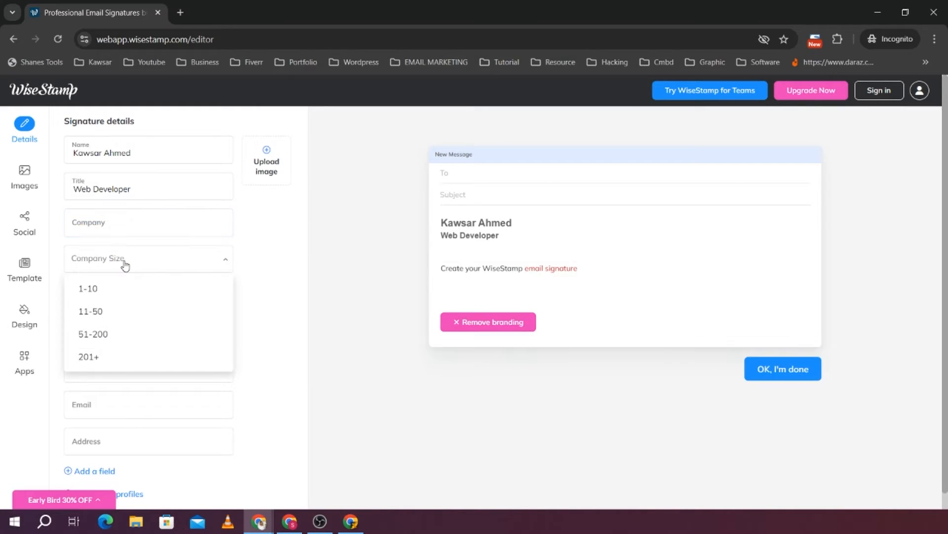
{"action": "left_click", "coordinate": [122, 261]}
Enter the contact's phone number in the Phone field and move it to the Mobile field, leaving Phone empty
{"action": "left_click", "coordinate": [99, 296]}
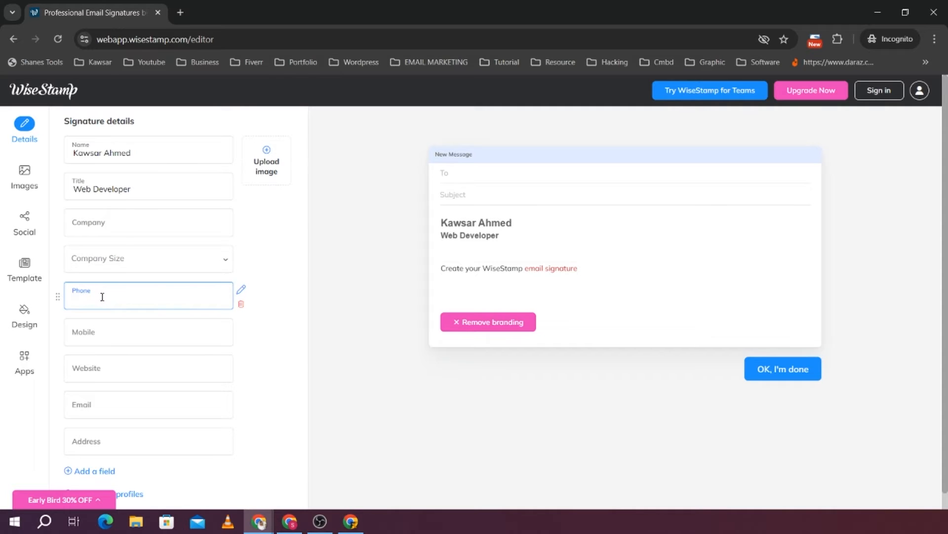
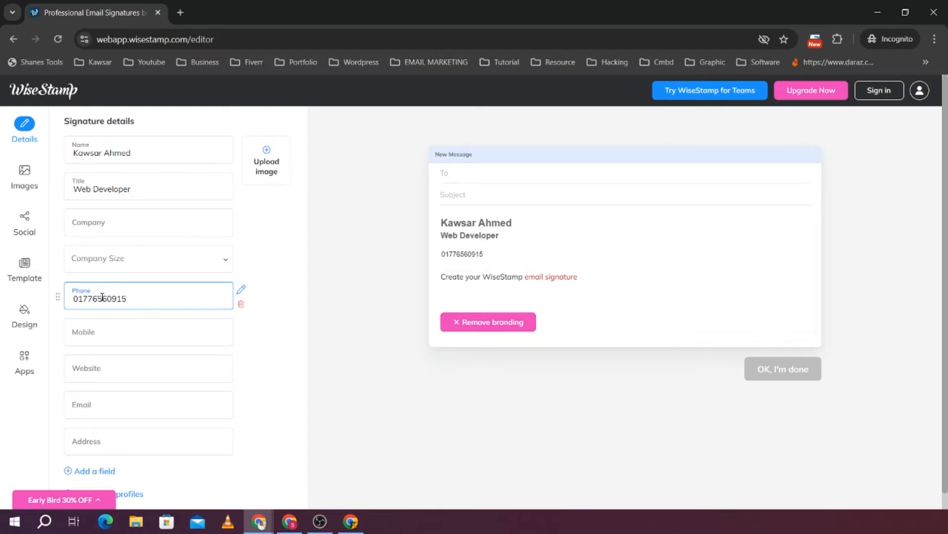
{"action": "left_click", "coordinate": [102, 334]}
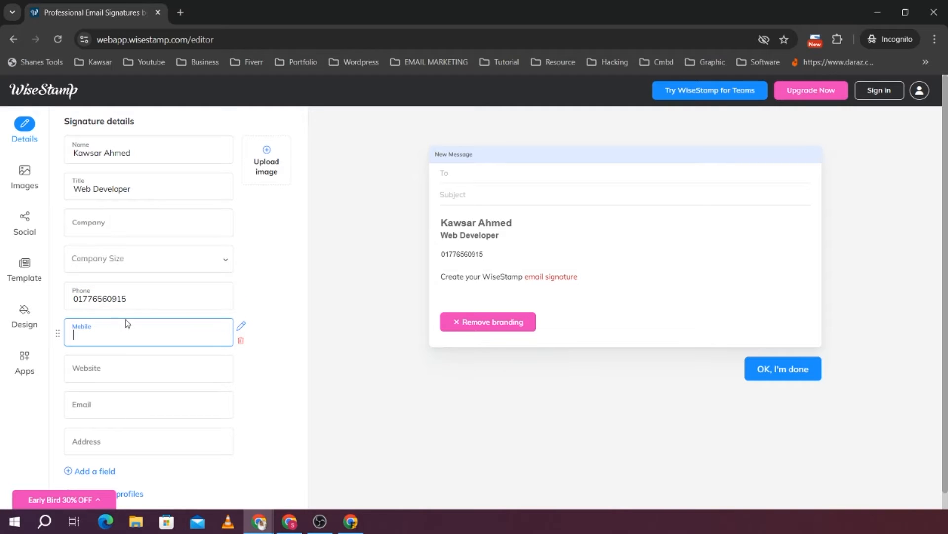
{"action": "double_click", "coordinate": [148, 296]}
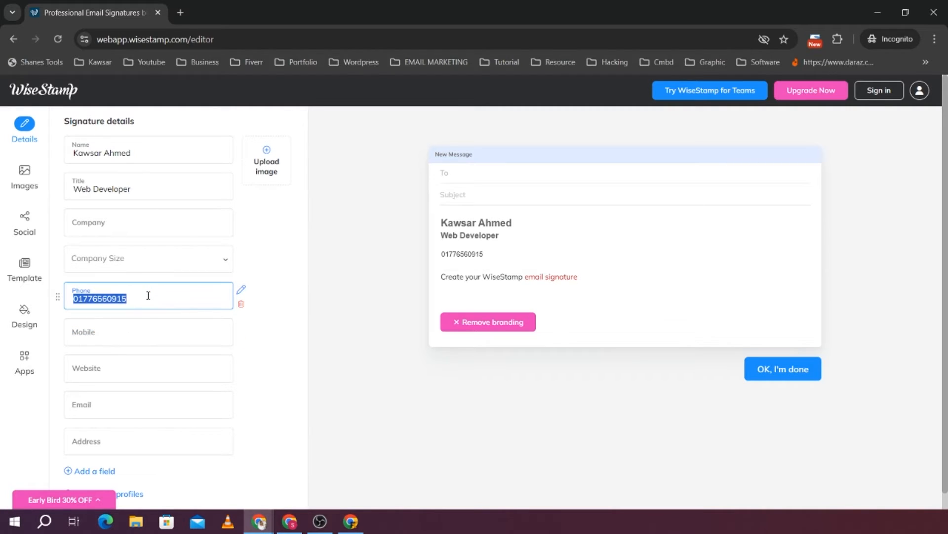
{"action": "key", "text": "ctrl+x"}
{"action": "left_click", "coordinate": [121, 329]}
{"action": "key", "text": "ctrl+v"}
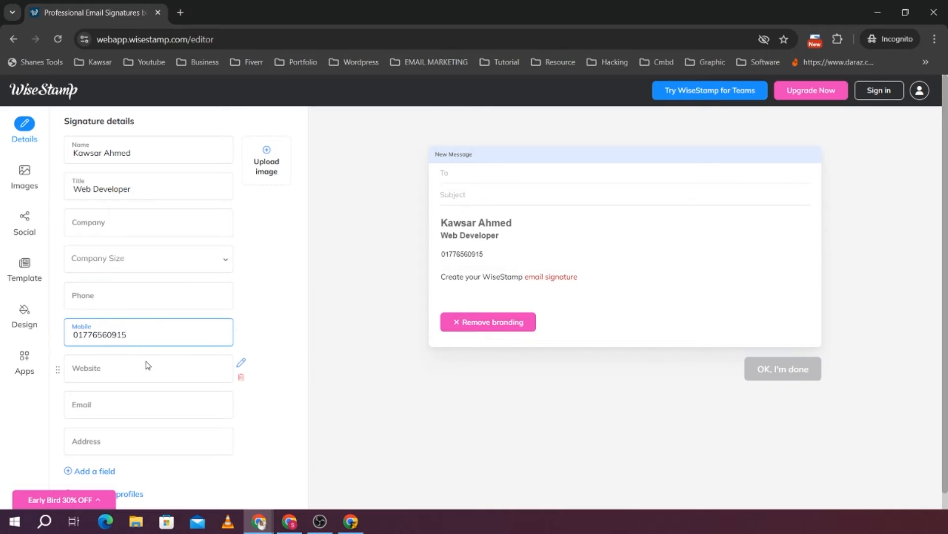
Fill in the signature's website with the personal site address and its email with the contact's email address
{"action": "left_click", "coordinate": [118, 366]}
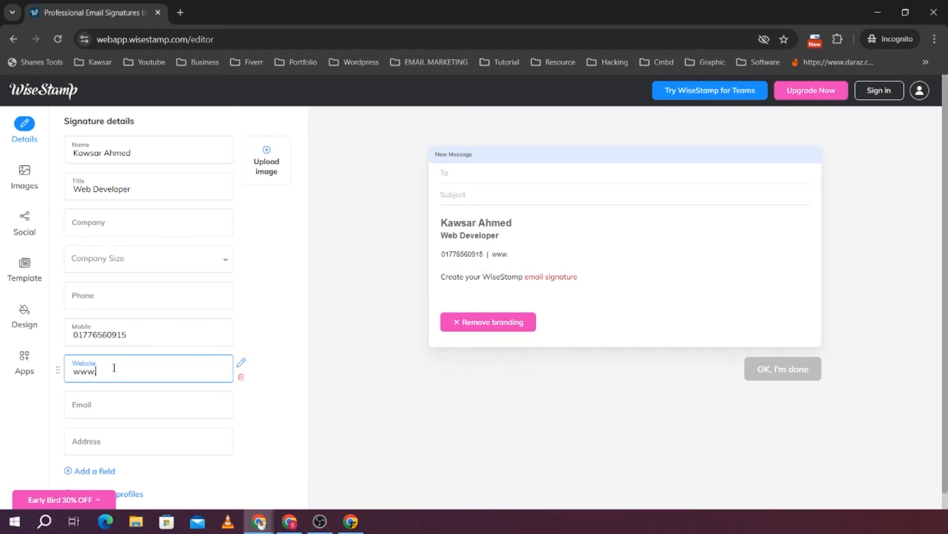
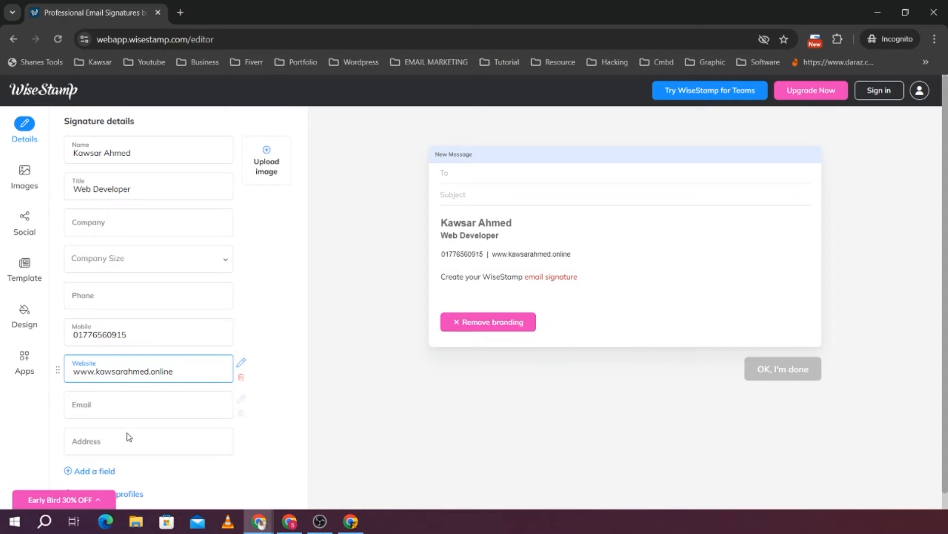
{"action": "left_click", "coordinate": [118, 408]}
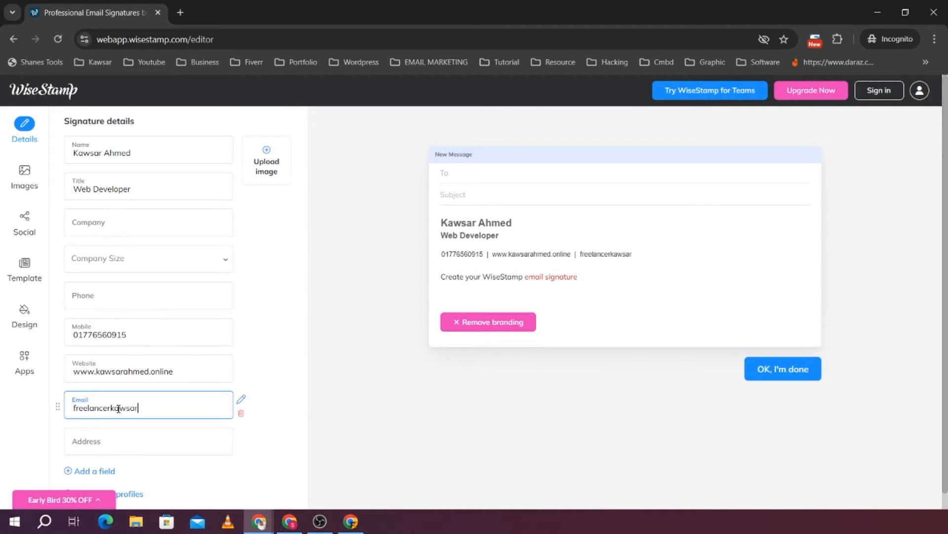
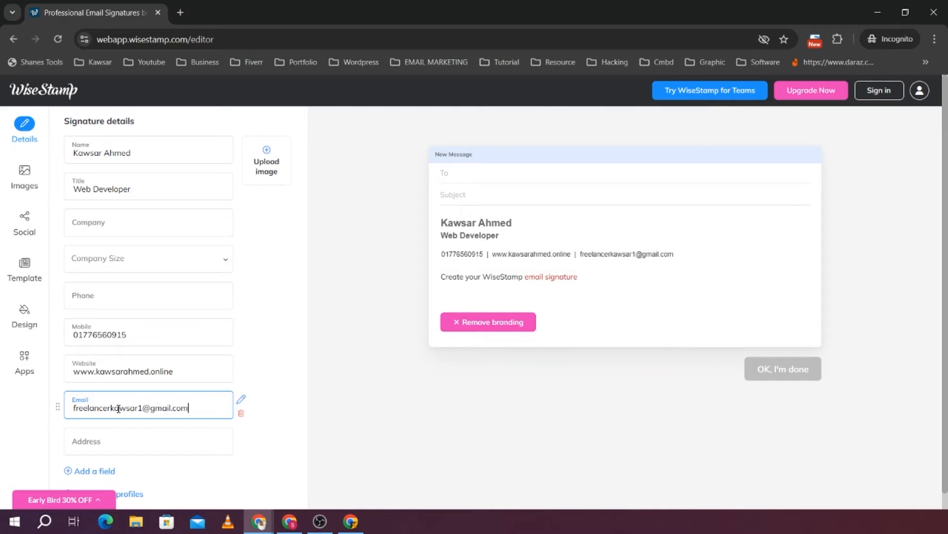
Fill in the signature's address field with the full postal address
{"action": "left_click", "coordinate": [117, 438]}
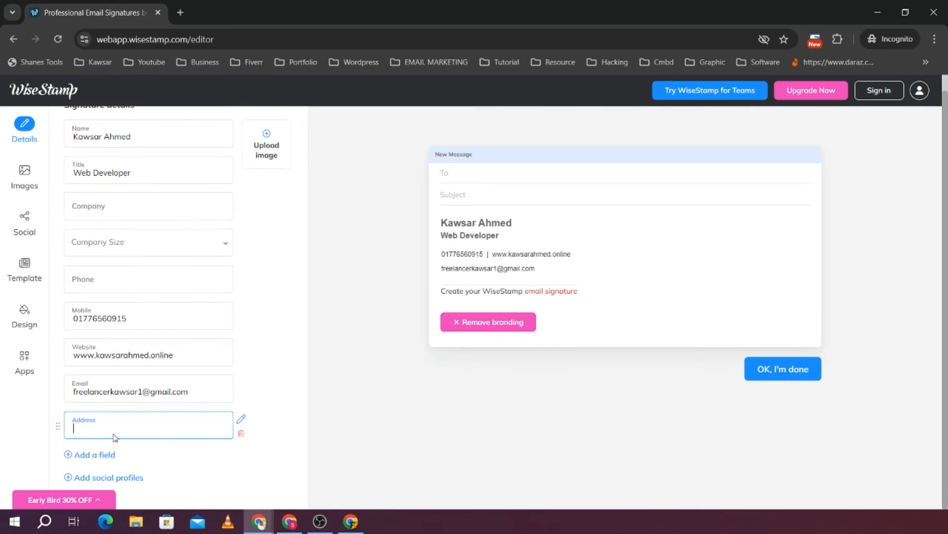
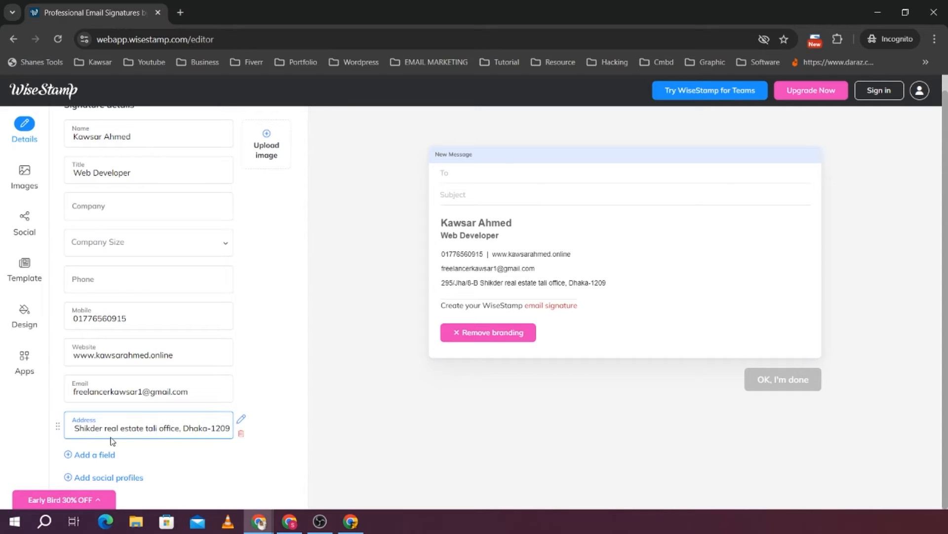
{"action": "left_click", "coordinate": [291, 353]}
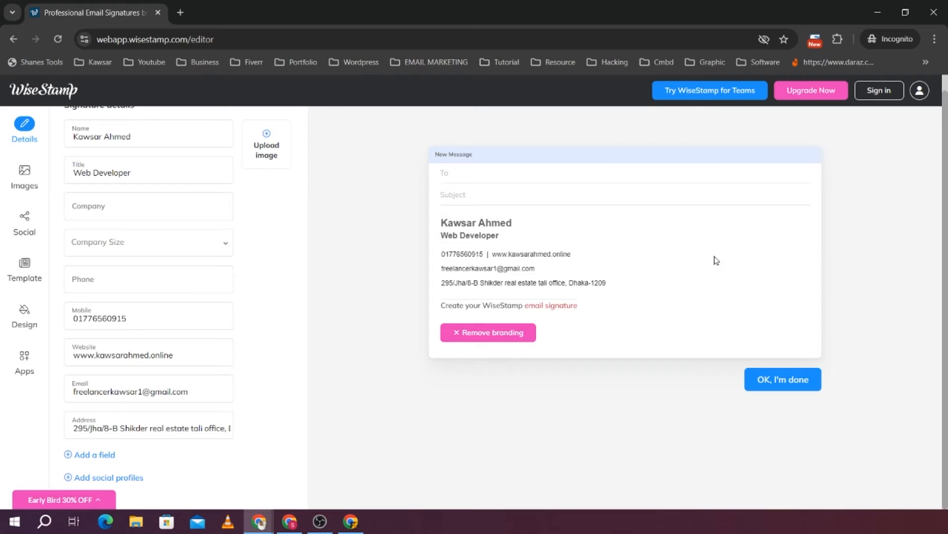
Upload the portrait photo of the man in glasses from the Downloads folder, with a square 1:1 crop moved up to frame the face
{"action": "left_click", "coordinate": [29, 191]}
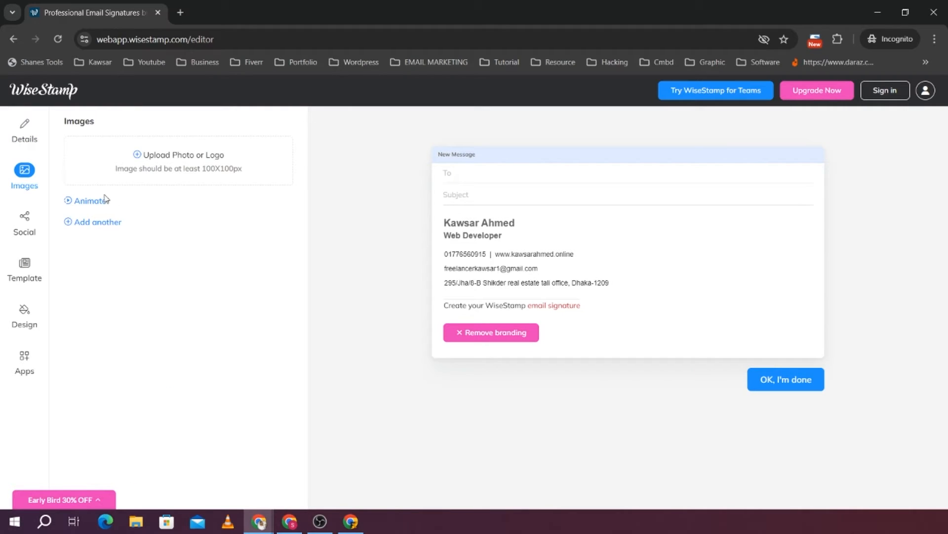
{"action": "left_click", "coordinate": [143, 155]}
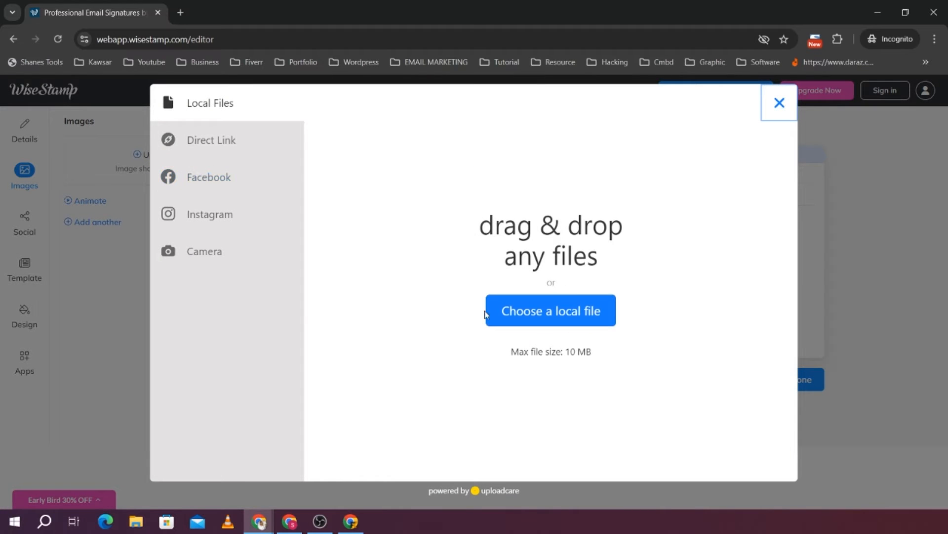
{"action": "left_click", "coordinate": [537, 310]}
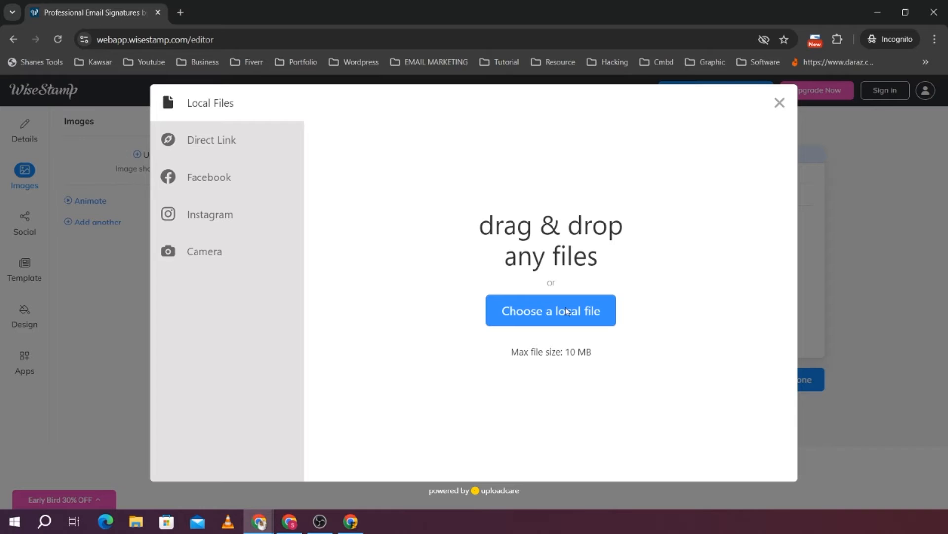
{"action": "left_click", "coordinate": [563, 320]}
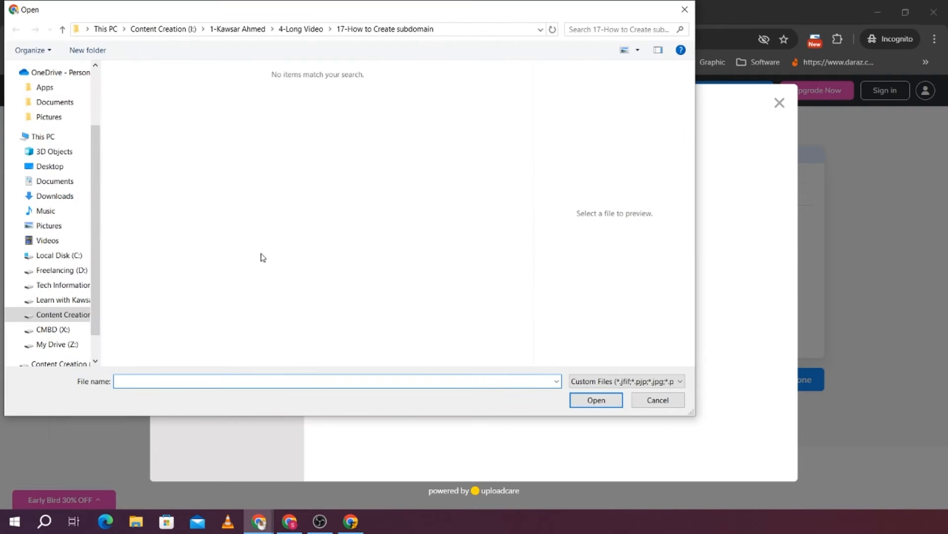
{"action": "scroll", "coordinate": [45, 232], "scroll_direction": "up", "scroll_amount": 2}
{"action": "left_click", "coordinate": [44, 107]}
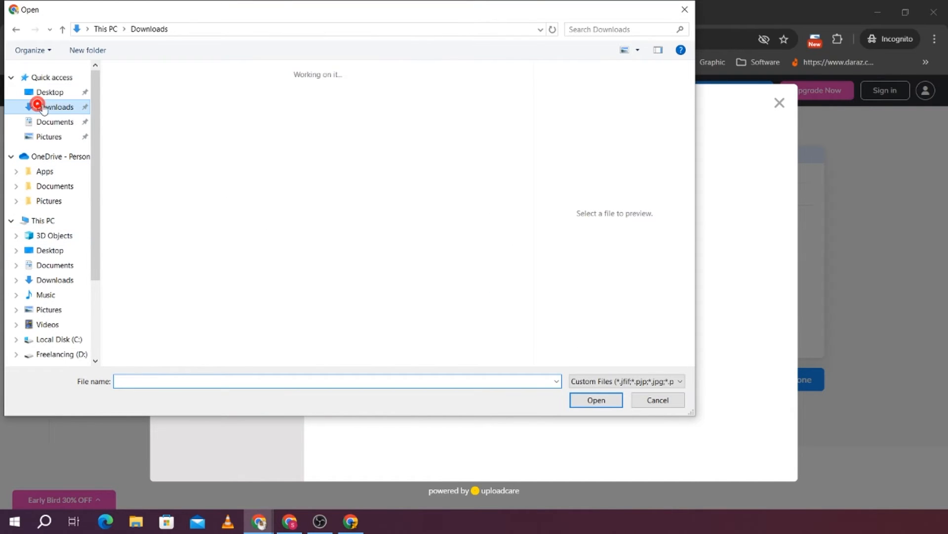
{"action": "scroll", "coordinate": [344, 337], "scroll_direction": "down", "scroll_amount": 3}
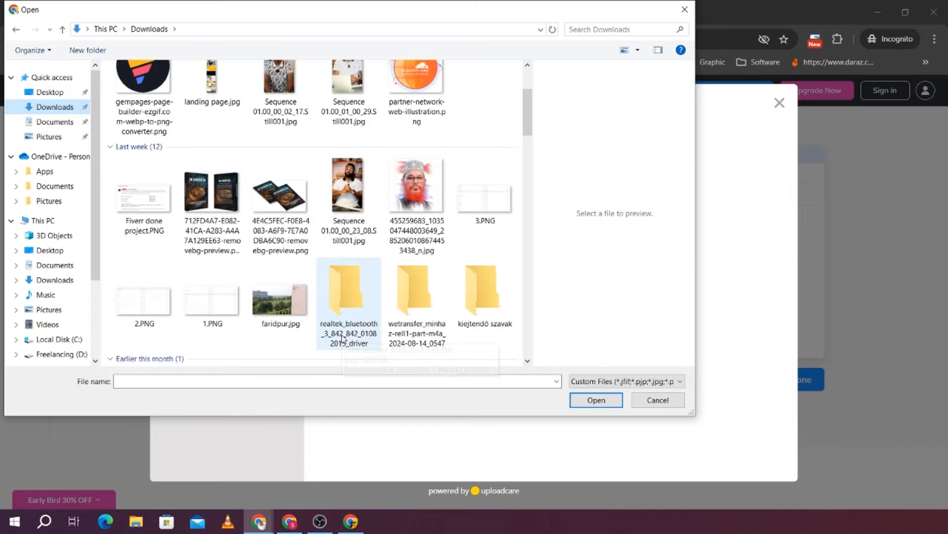
{"action": "scroll", "coordinate": [306, 207], "scroll_direction": "down", "scroll_amount": 3}
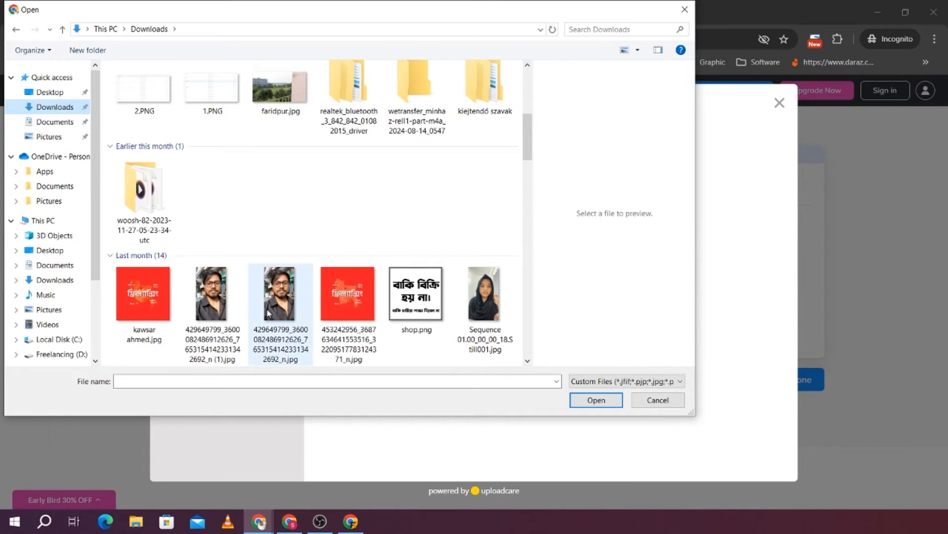
{"action": "left_click", "coordinate": [232, 306]}
{"action": "left_click", "coordinate": [605, 399]}
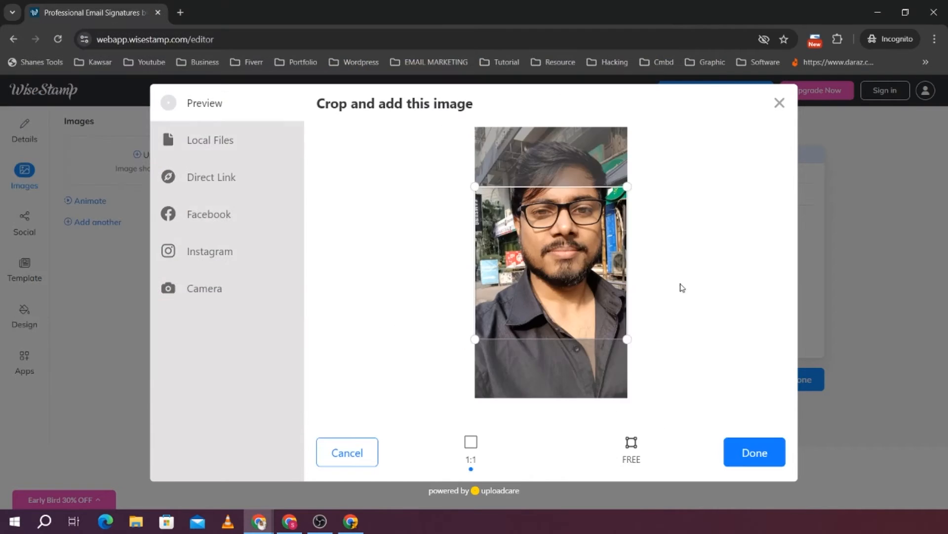
{"action": "left_click_drag", "start_coordinate": [550, 264], "coordinate": [549, 219]}
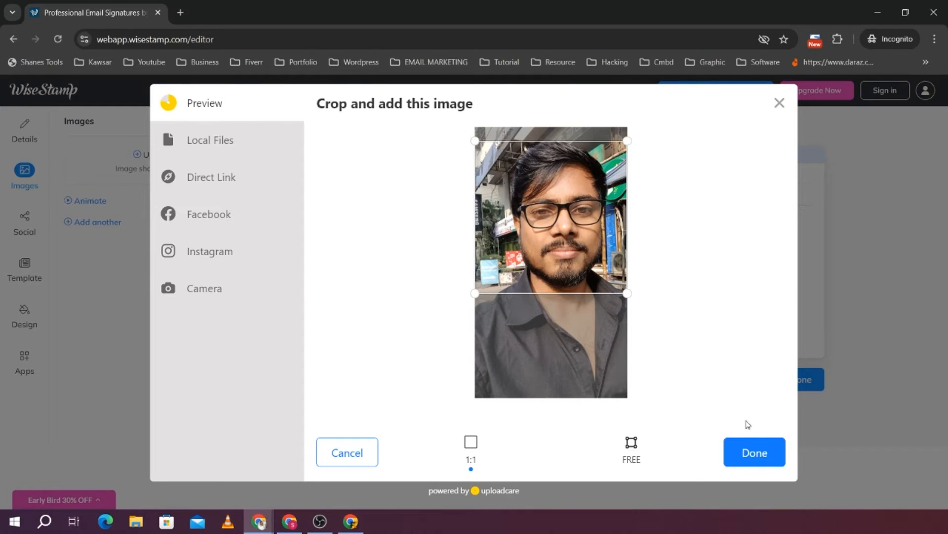
{"action": "left_click", "coordinate": [769, 462]}
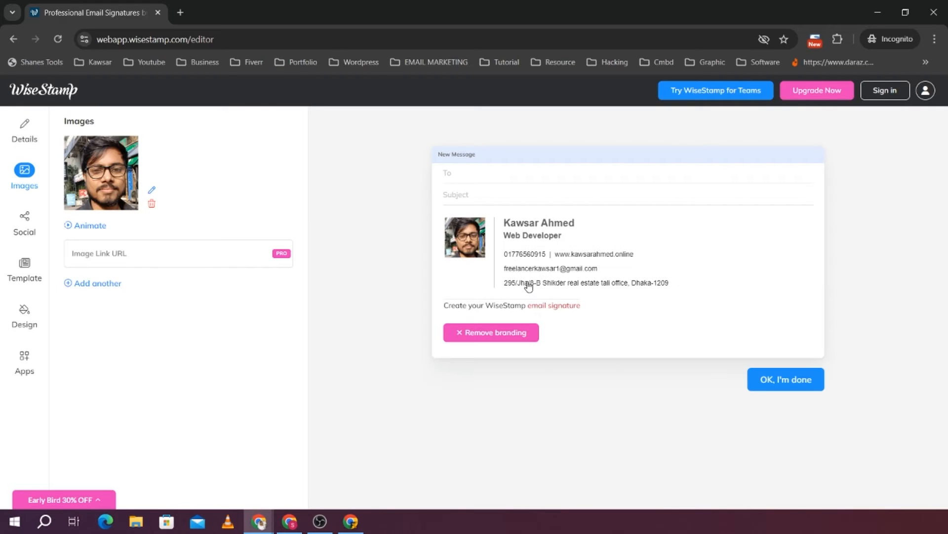
Fill in the signature's Facebook, Instagram and LinkedIn profile fields with the owner's usernames
{"action": "left_click", "coordinate": [25, 228]}
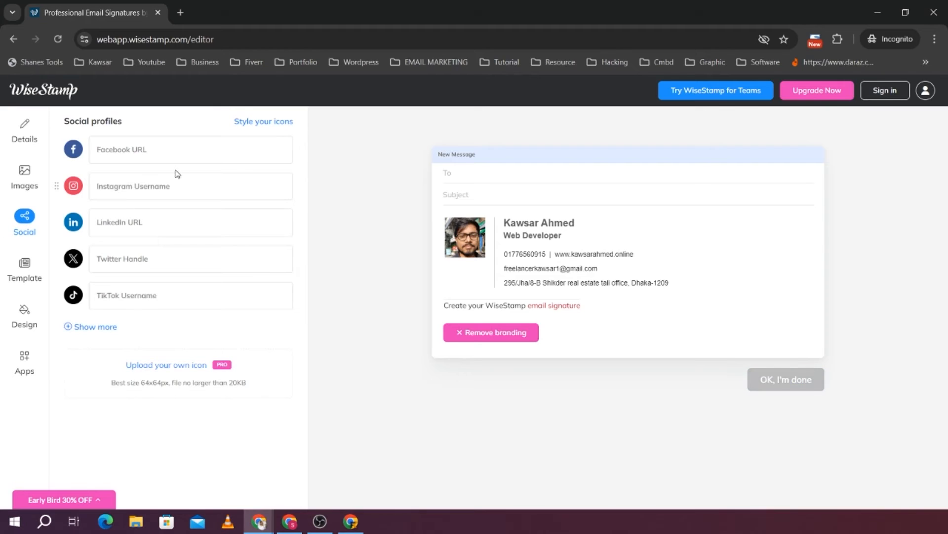
{"action": "left_click", "coordinate": [196, 149]}
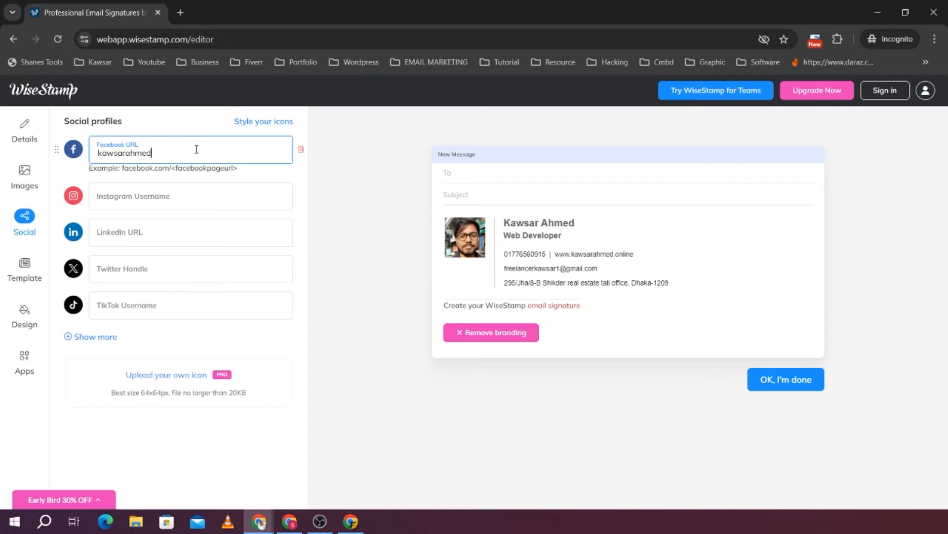
{"action": "left_click", "coordinate": [158, 198]}
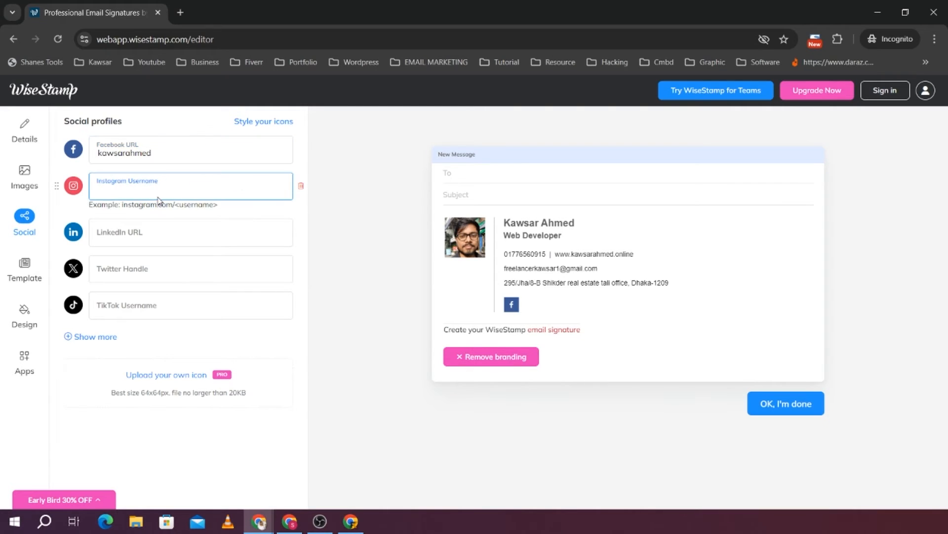
{"action": "left_click", "coordinate": [149, 223]}
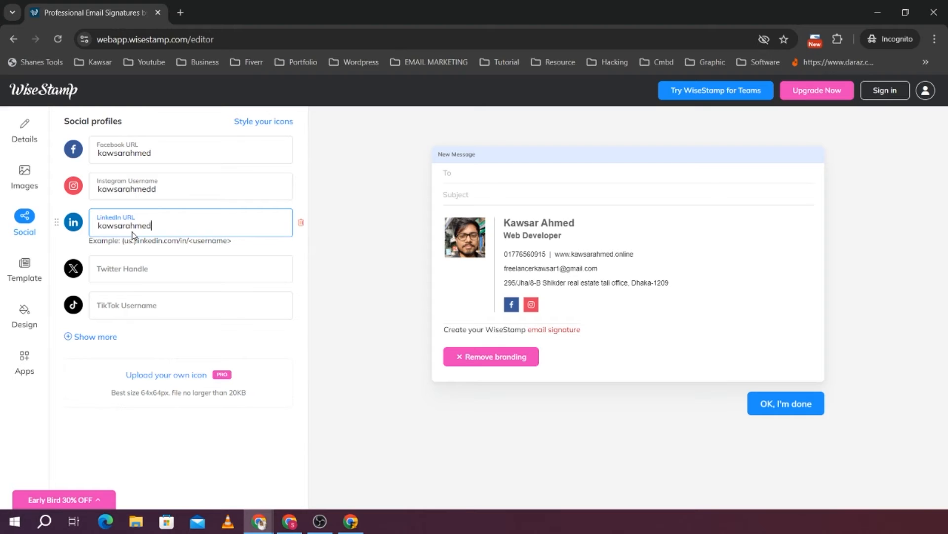
{"action": "left_click", "coordinate": [294, 344]}
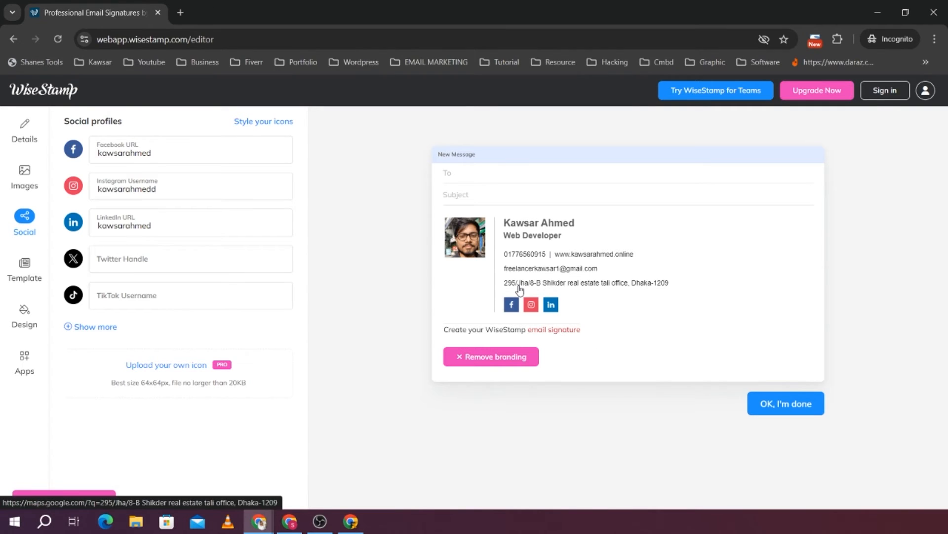
Copy the whole signature from the message preview, from the photo through the social icons, leaving out the branding line
{"action": "left_click", "coordinate": [573, 304]}
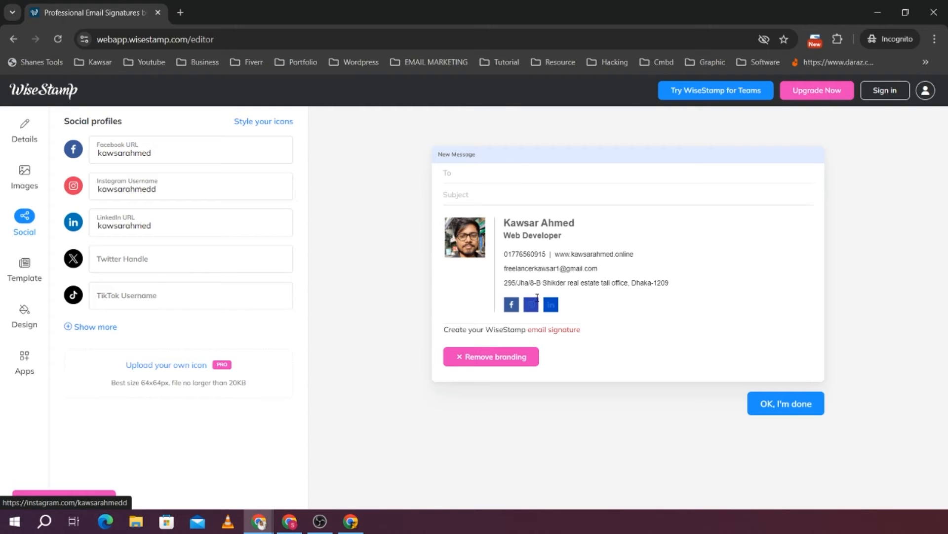
{"action": "mouse_move", "coordinate": [534, 297]}
{"action": "left_mouse_down"}
{"action": "mouse_move", "coordinate": [501, 249]}
{"action": "mouse_move", "coordinate": [441, 221]}
{"action": "left_mouse_up"}
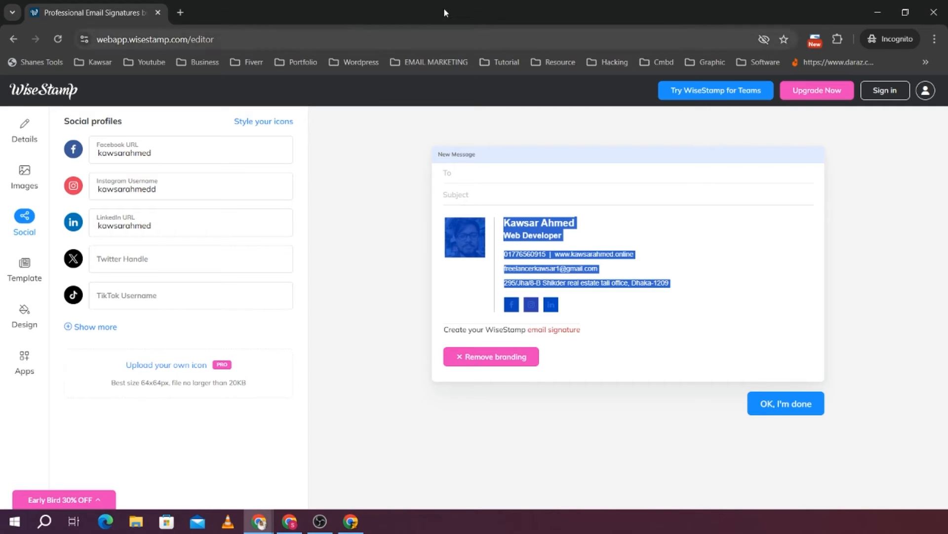
Switch to the regular browser window behind the incognito one and open Gmail in a new tab
{"action": "left_click", "coordinate": [879, 9]}
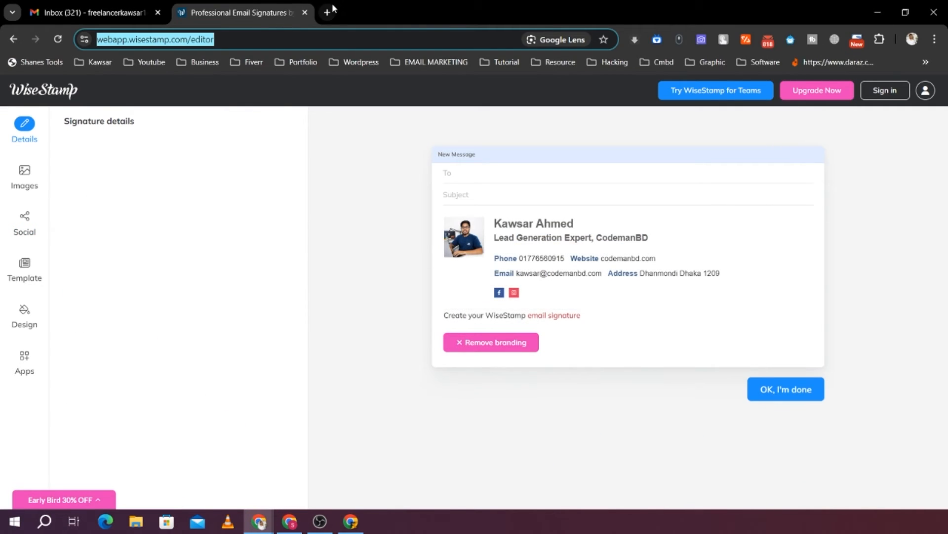
{"action": "left_click", "coordinate": [327, 14]}
{"action": "type", "text": "gmail.com"}
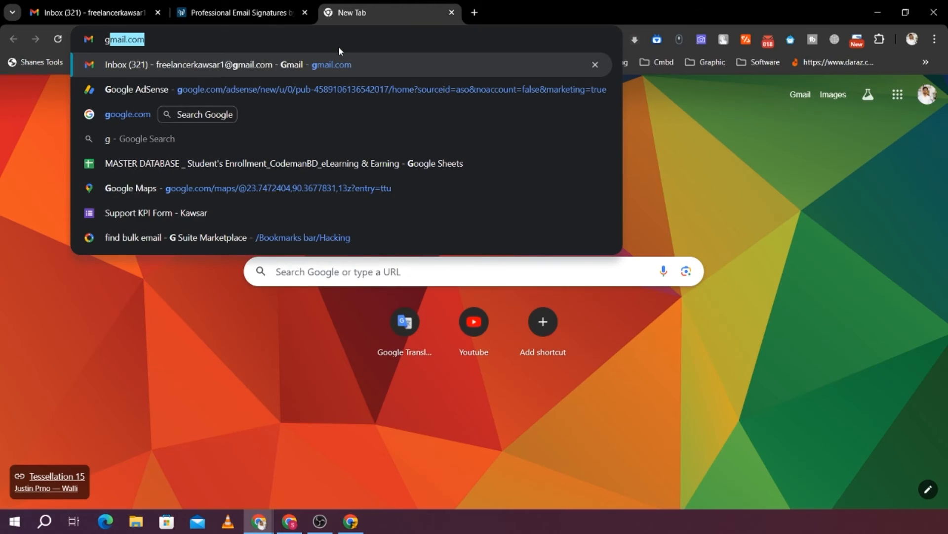
{"action": "key", "text": "Return"}
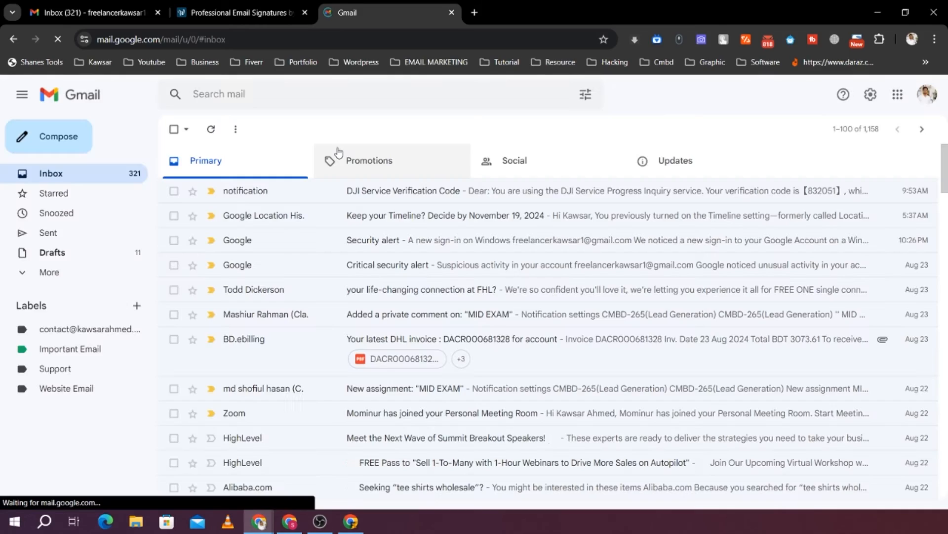
Open Gmail's full settings and go to the Signature section of the general settings
{"action": "left_click", "coordinate": [871, 95]}
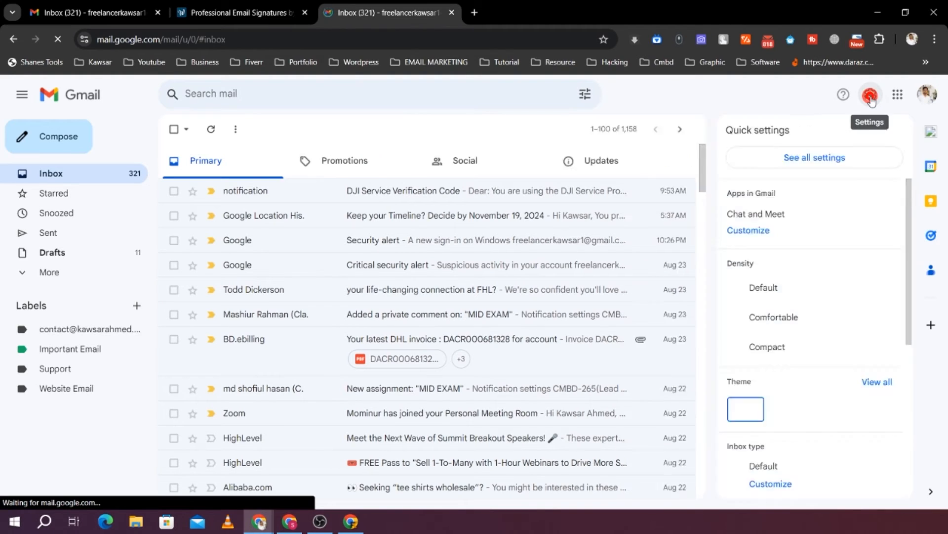
{"action": "left_click", "coordinate": [871, 95]}
{"action": "left_click", "coordinate": [871, 95]}
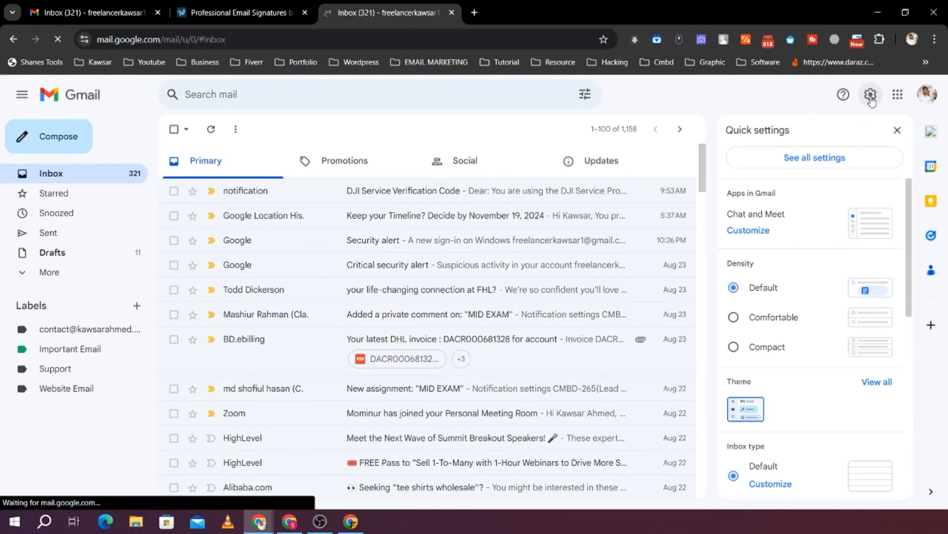
{"action": "left_click", "coordinate": [814, 161]}
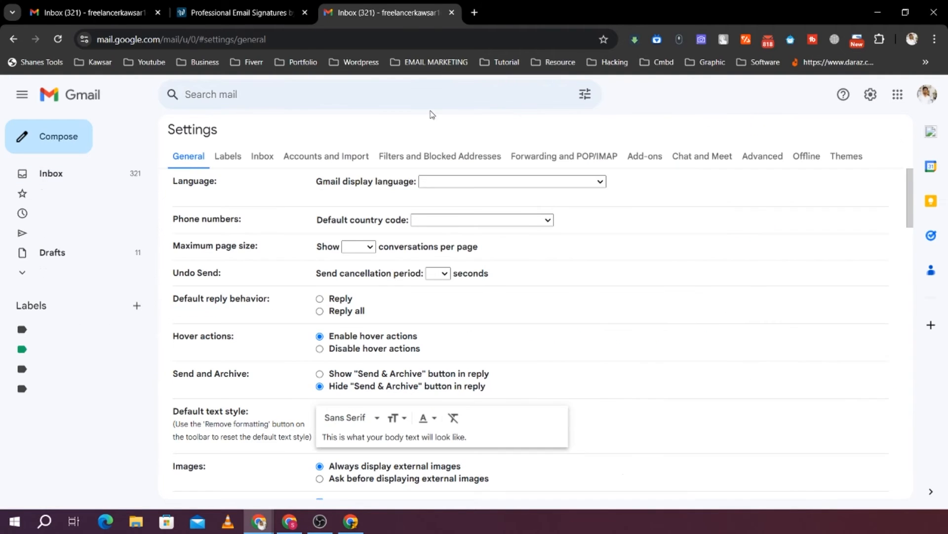
{"action": "scroll", "coordinate": [420, 379], "scroll_direction": "down", "scroll_amount": 15}
{"action": "scroll", "coordinate": [421, 379], "scroll_direction": "down", "scroll_amount": 10}
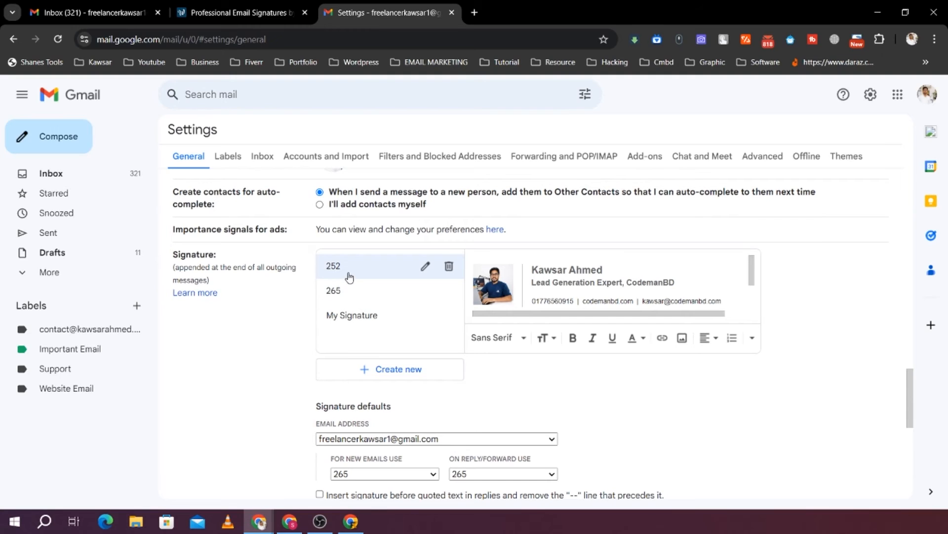
Examine the contents of the existing signatures 265 and My Signature
{"action": "scroll", "coordinate": [339, 276], "scroll_direction": "up", "scroll_amount": 2}
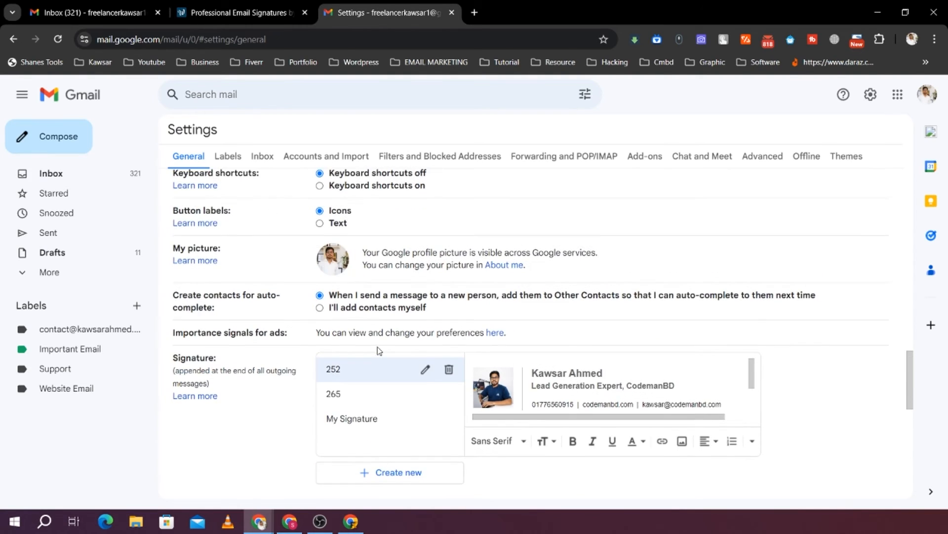
{"action": "scroll", "coordinate": [379, 350], "scroll_direction": "down", "scroll_amount": 2}
{"action": "left_click", "coordinate": [371, 293]}
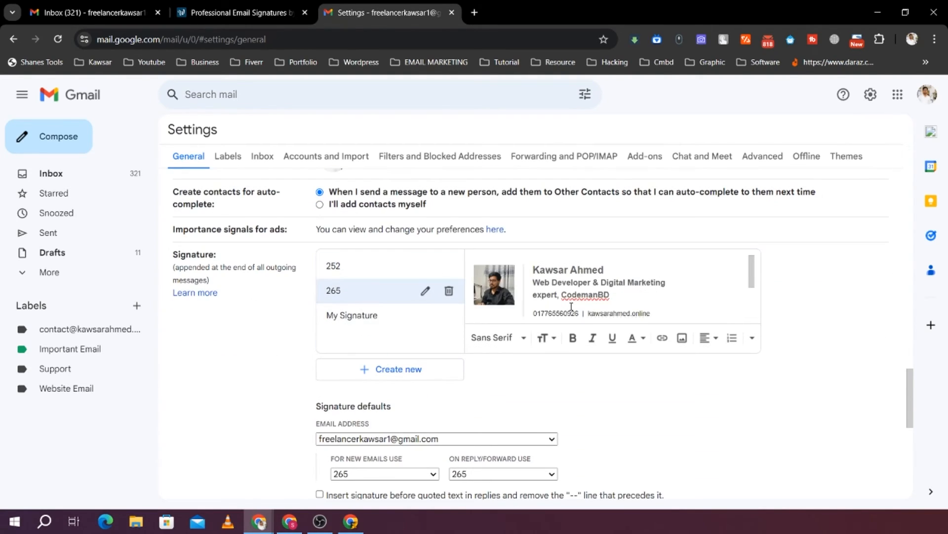
{"action": "scroll", "coordinate": [568, 307], "scroll_direction": "down", "scroll_amount": 3}
{"action": "left_click", "coordinate": [334, 317]}
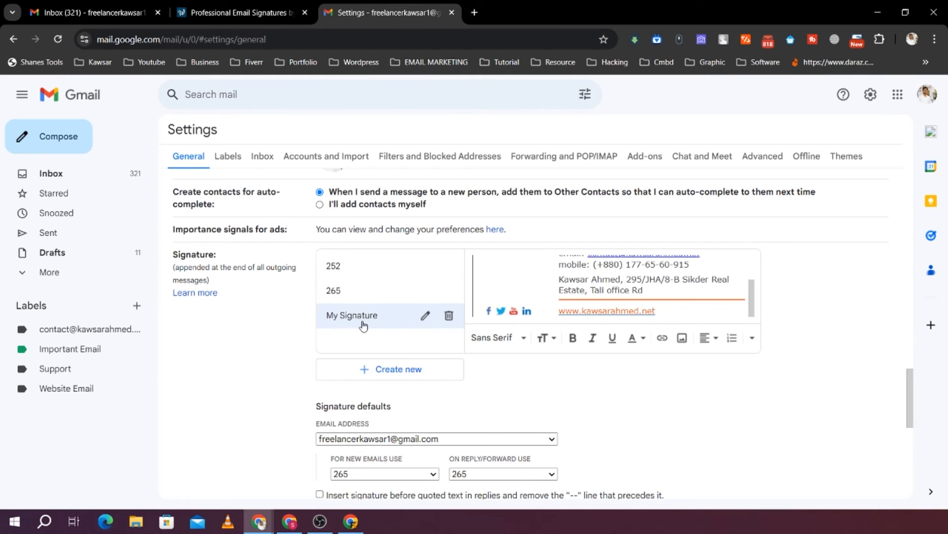
{"action": "scroll", "coordinate": [583, 297], "scroll_direction": "up", "scroll_amount": 1}
{"action": "scroll", "coordinate": [599, 294], "scroll_direction": "down", "scroll_amount": 1}
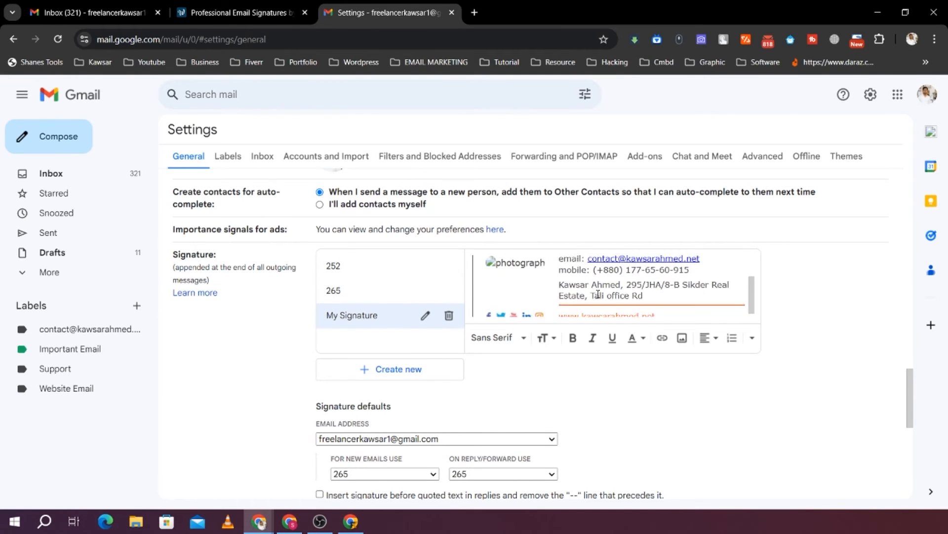
{"action": "scroll", "coordinate": [598, 293], "scroll_direction": "down", "scroll_amount": 1}
Create a new Gmail signature named Signature-Aug
{"action": "left_click", "coordinate": [366, 368]}
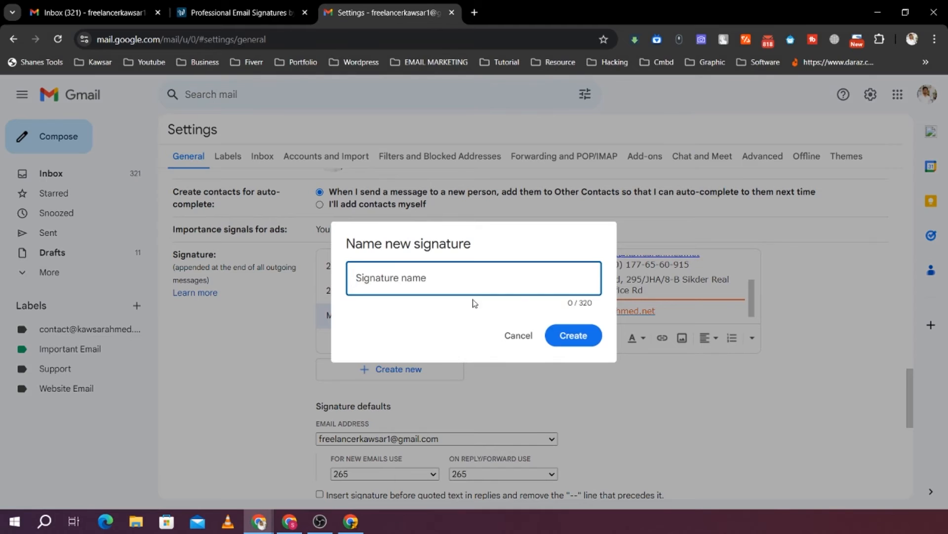
{"action": "left_click", "coordinate": [442, 283]}
{"action": "type", "text": "Signature-Aug"}
{"action": "left_click", "coordinate": [571, 335]}
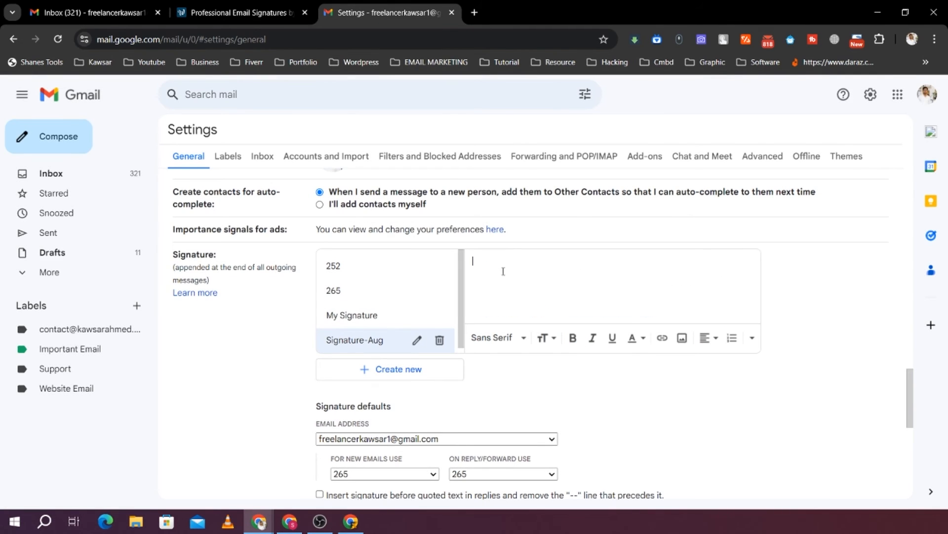
Paste the copied signature into Signature-Aug and check its photo, contact details and social icons
{"action": "scroll", "coordinate": [588, 390], "scroll_direction": "up", "scroll_amount": 4}
{"action": "scroll", "coordinate": [583, 366], "scroll_direction": "down", "scroll_amount": 4}
{"action": "key", "text": "ctrl+v"}
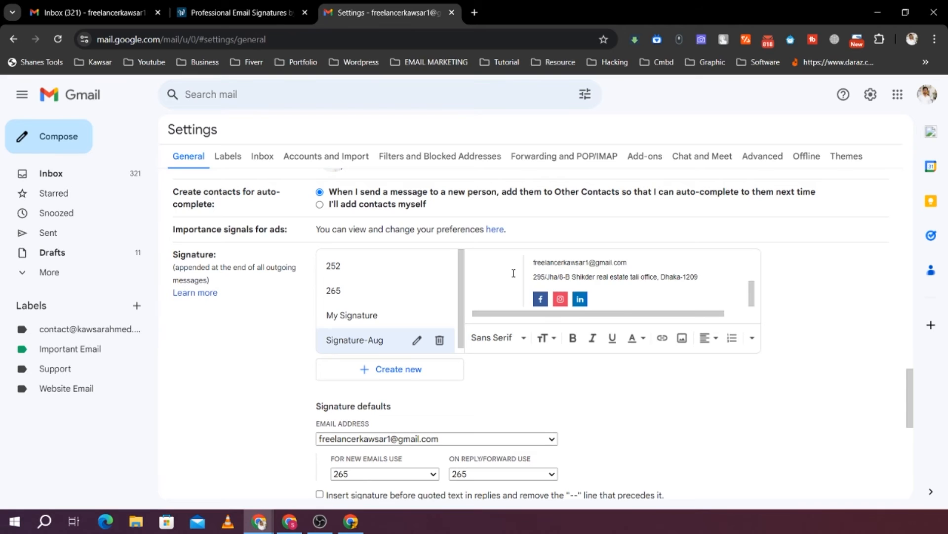
{"action": "scroll", "coordinate": [623, 305], "scroll_direction": "up", "scroll_amount": 4}
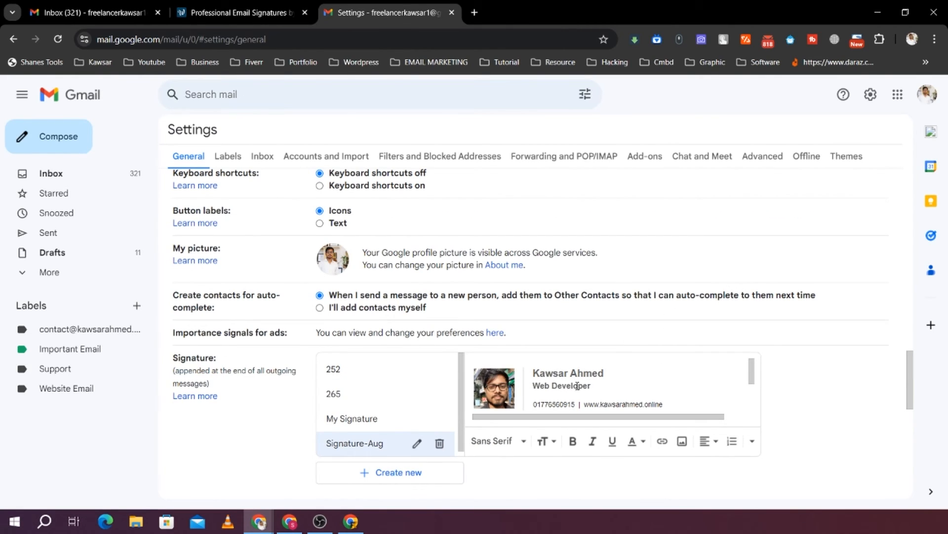
{"action": "scroll", "coordinate": [577, 386], "scroll_direction": "down", "scroll_amount": 2}
{"action": "scroll", "coordinate": [574, 376], "scroll_direction": "up", "scroll_amount": 2}
{"action": "scroll", "coordinate": [576, 374], "scroll_direction": "down", "scroll_amount": 2}
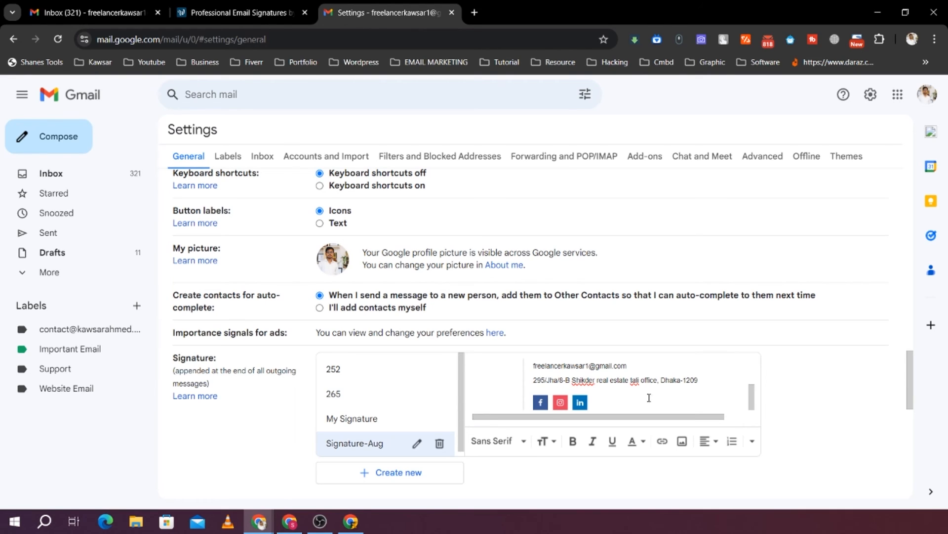
{"action": "left_click", "coordinate": [539, 401]}
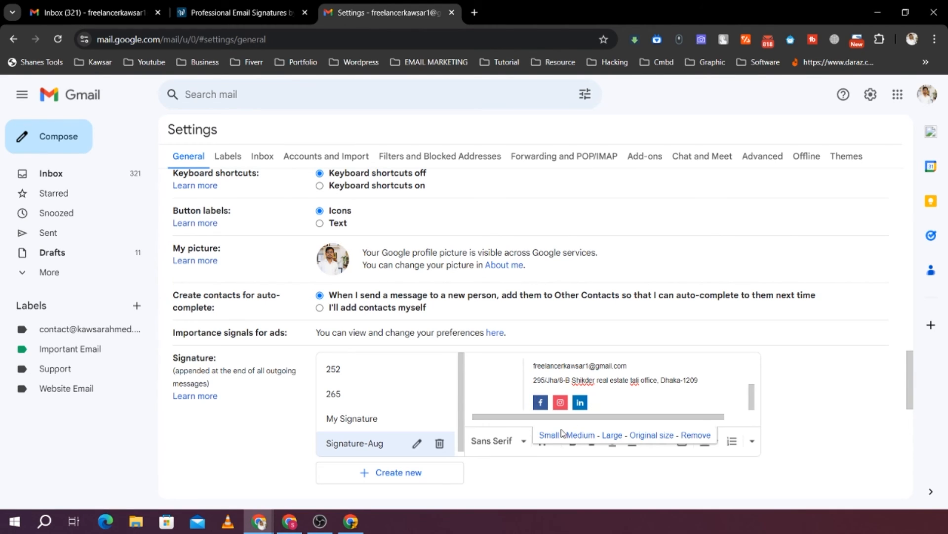
{"action": "left_click", "coordinate": [844, 449]}
{"action": "scroll", "coordinate": [489, 354], "scroll_direction": "down", "scroll_amount": 4}
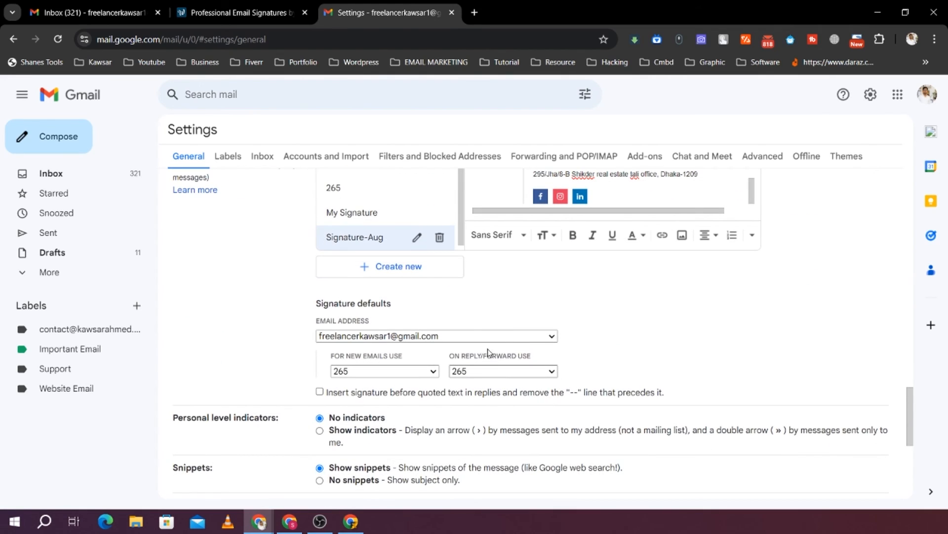
Save the settings changes with the new signature and reopen Gmail's full settings
{"action": "scroll", "coordinate": [489, 351], "scroll_direction": "down", "scroll_amount": 6}
{"action": "left_click", "coordinate": [511, 432]}
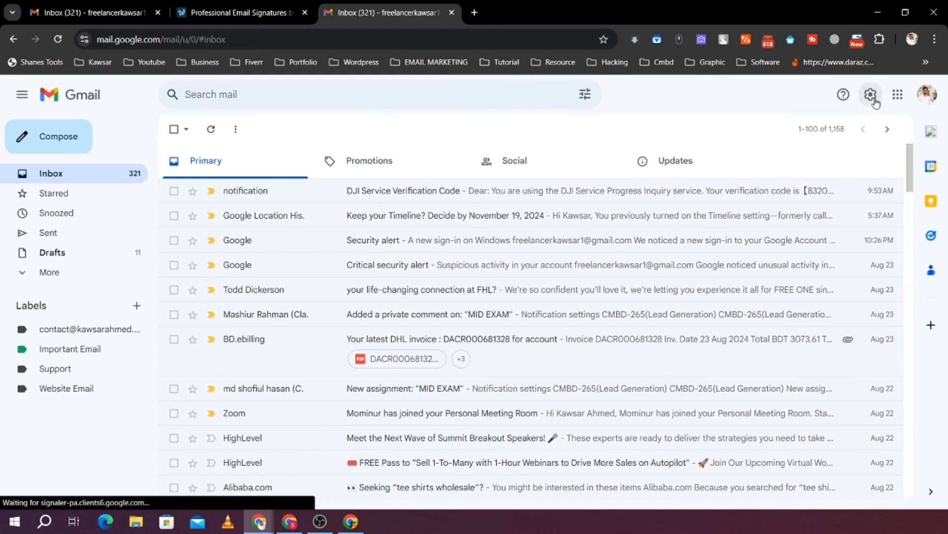
{"action": "left_click", "coordinate": [872, 99]}
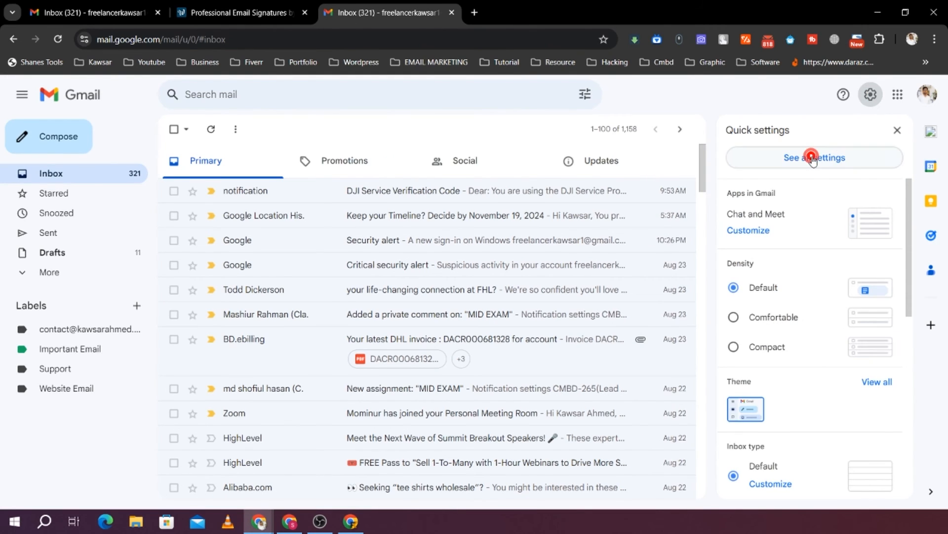
{"action": "left_click", "coordinate": [812, 157]}
Set Signature-Aug as the default signature for both new emails and replies/forwards, and save the changes
{"action": "scroll", "coordinate": [306, 311], "scroll_direction": "down", "scroll_amount": 20}
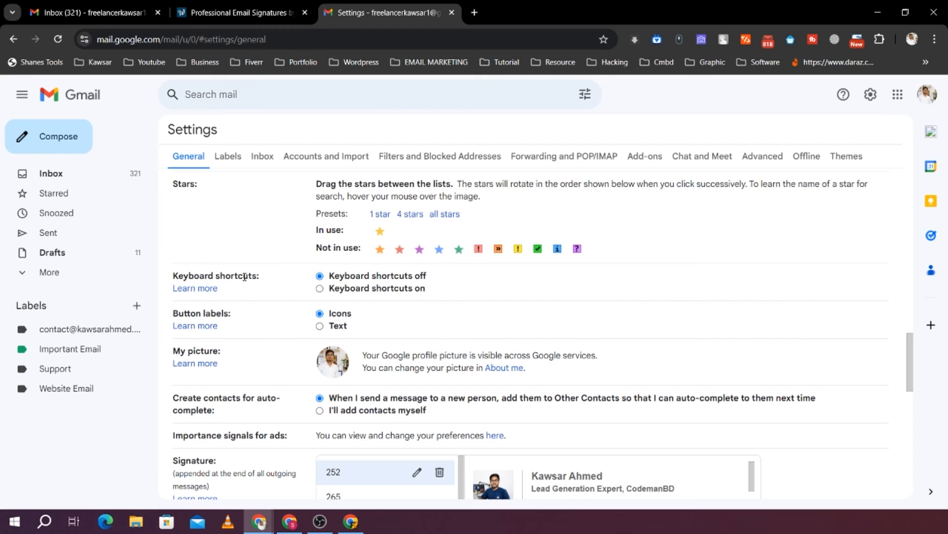
{"action": "scroll", "coordinate": [245, 277], "scroll_direction": "down", "scroll_amount": 2}
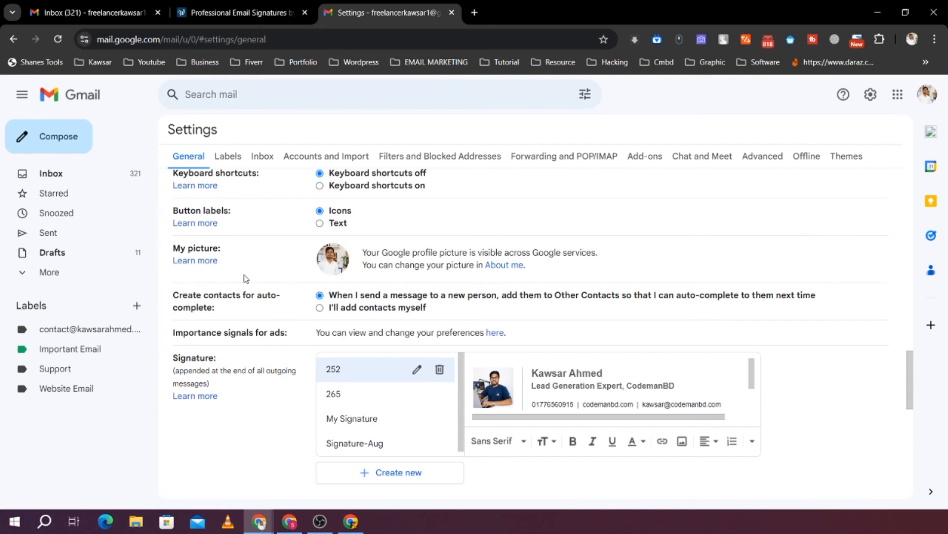
{"action": "scroll", "coordinate": [244, 278], "scroll_direction": "down", "scroll_amount": 4}
{"action": "scroll", "coordinate": [217, 326], "scroll_direction": "down", "scroll_amount": 2}
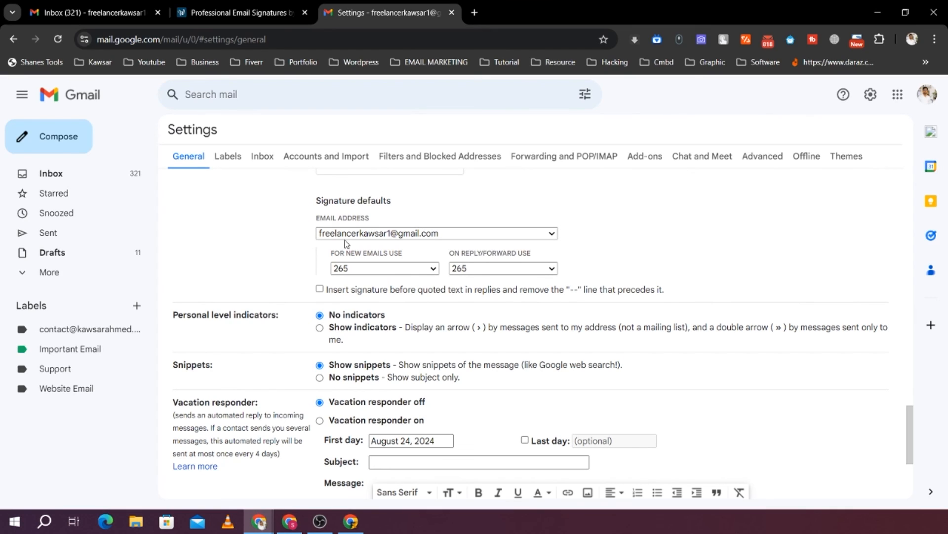
{"action": "left_click", "coordinate": [392, 268]}
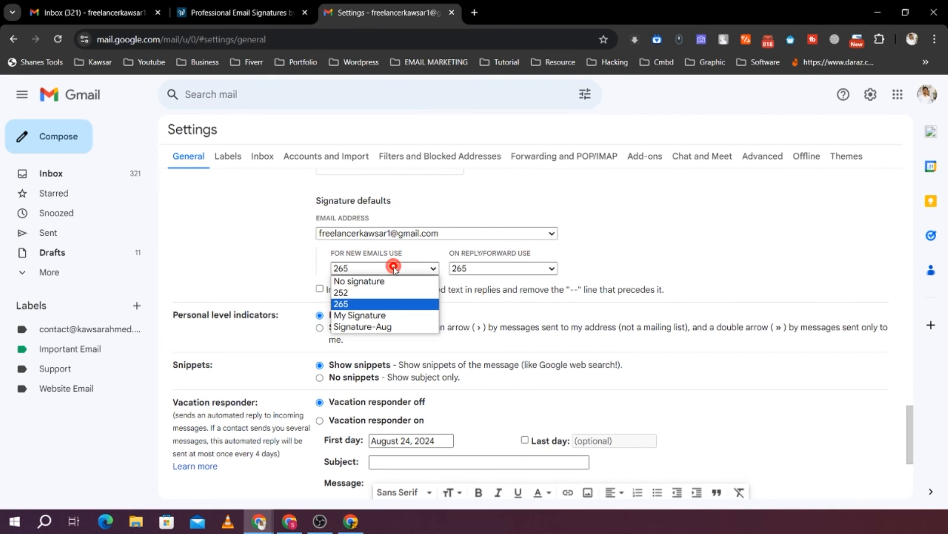
{"action": "left_click", "coordinate": [363, 326]}
{"action": "left_click", "coordinate": [500, 269]}
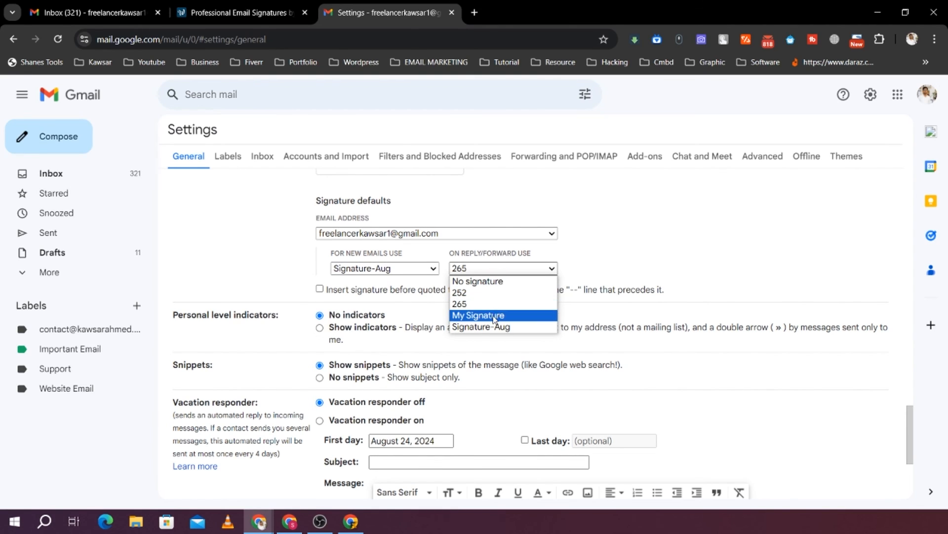
{"action": "left_click", "coordinate": [486, 326]}
{"action": "scroll", "coordinate": [694, 244], "scroll_direction": "down", "scroll_amount": 4}
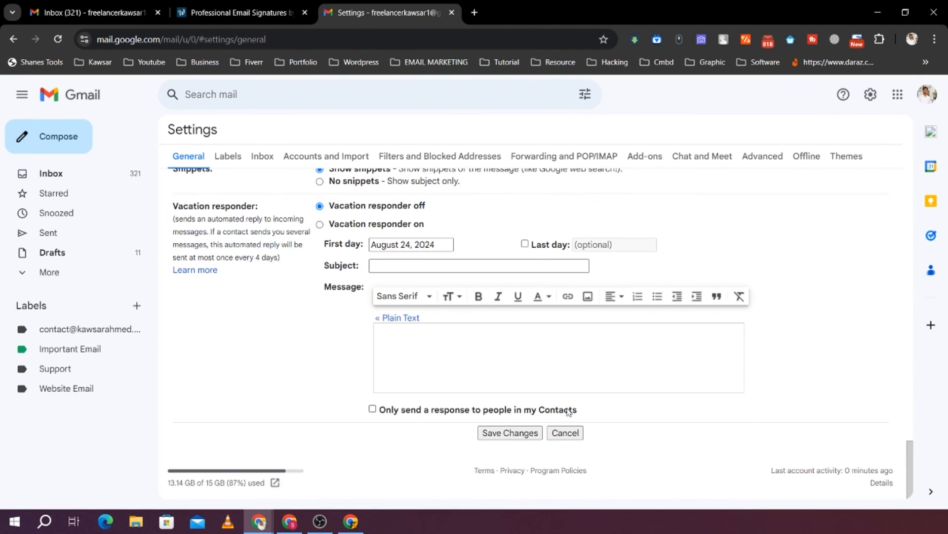
{"action": "left_click", "coordinate": [511, 432]}
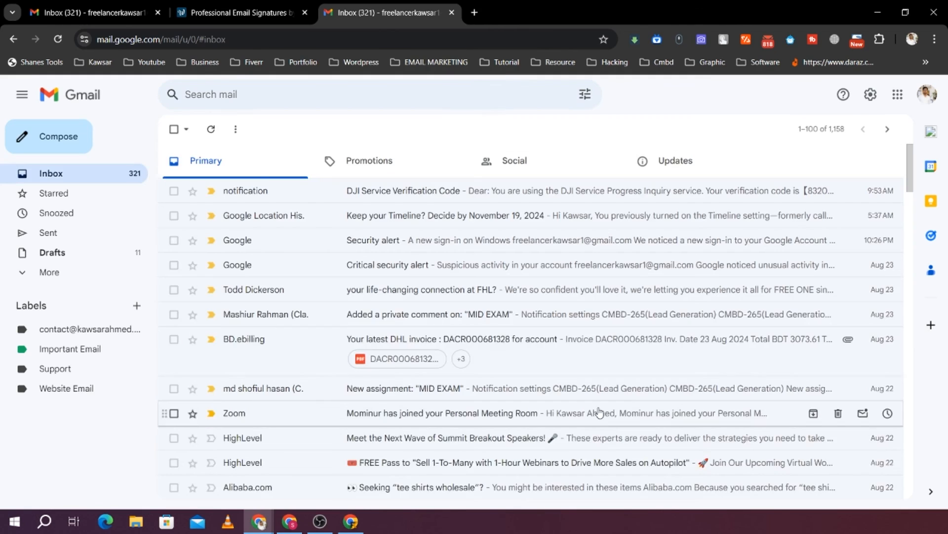
Start a new message from the inbox and check the signature inserted in its body
{"action": "left_click", "coordinate": [96, 179]}
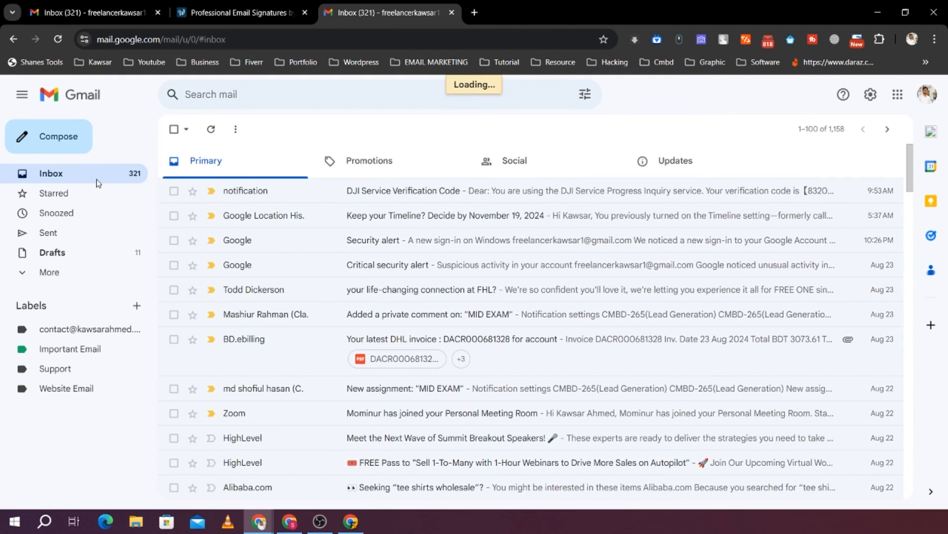
{"action": "left_click", "coordinate": [64, 137]}
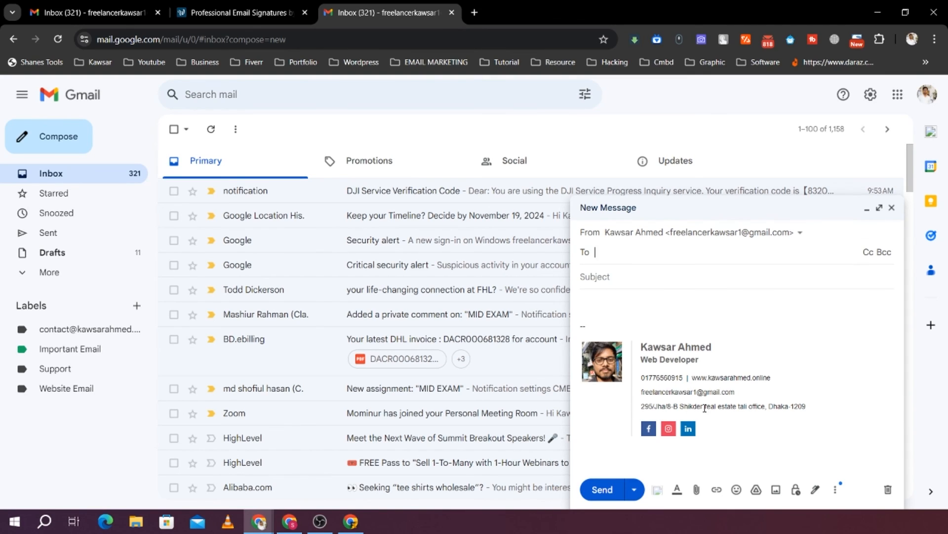
{"action": "left_click", "coordinate": [641, 354]}
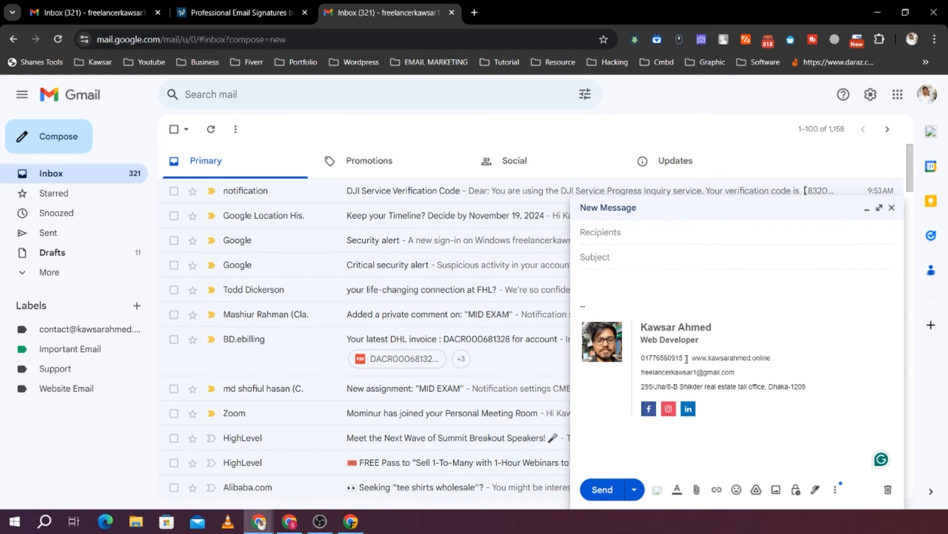